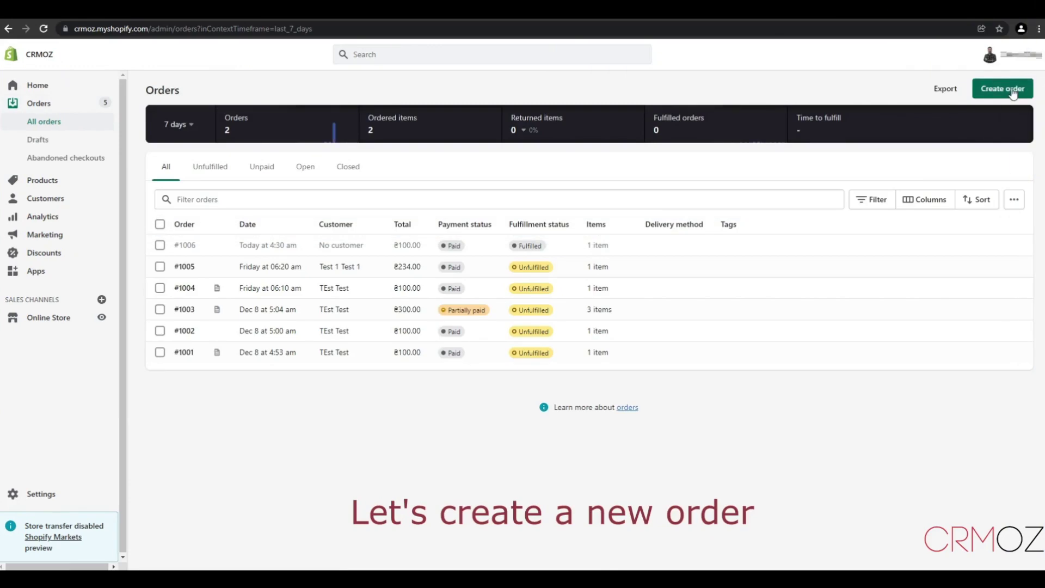
- Start a new order and add the product Test to it from the full product list
left_click(1013, 92)
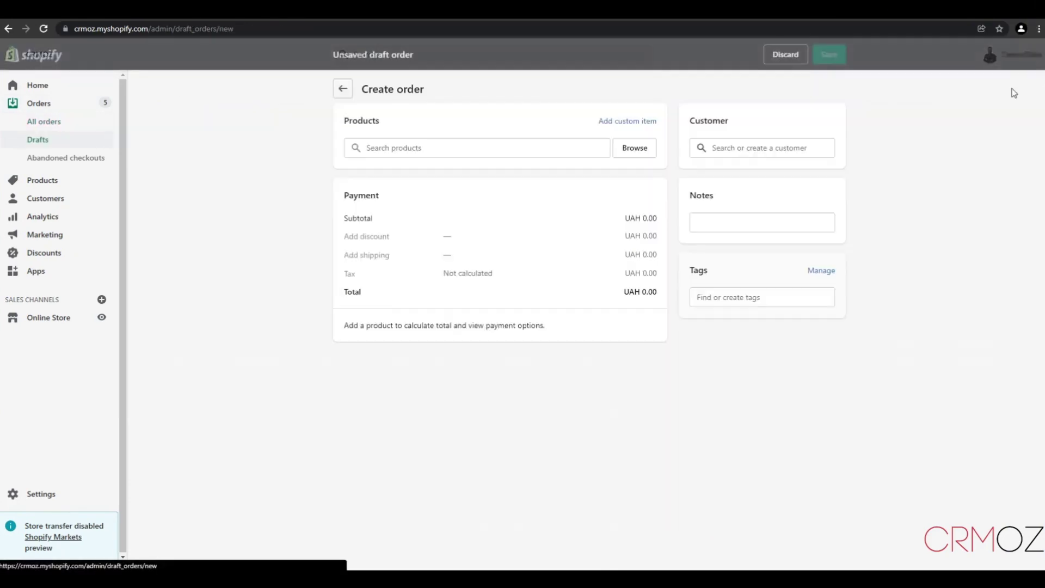
left_click(638, 147)
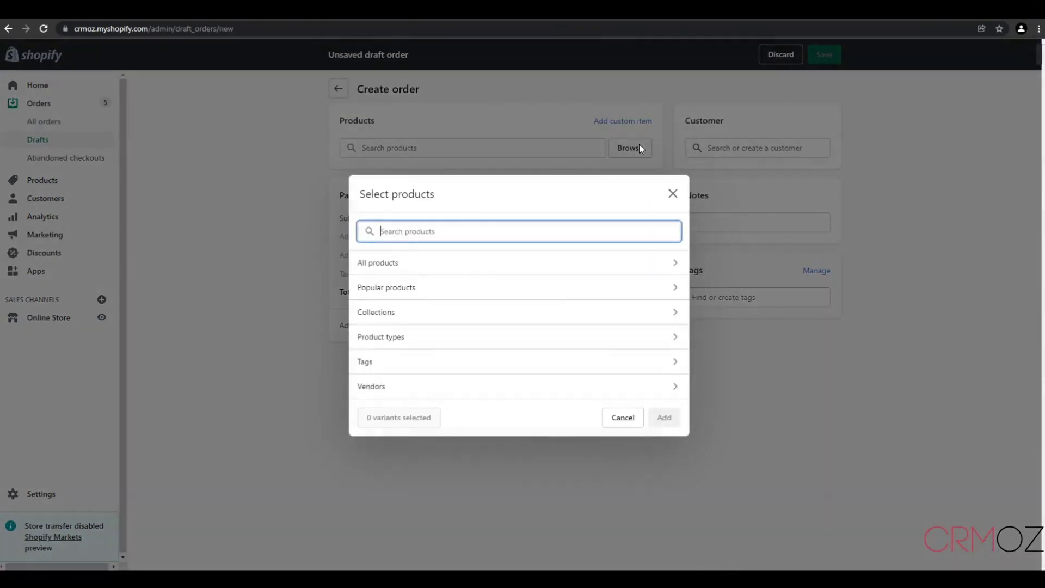
left_click(418, 263)
left_click(417, 310)
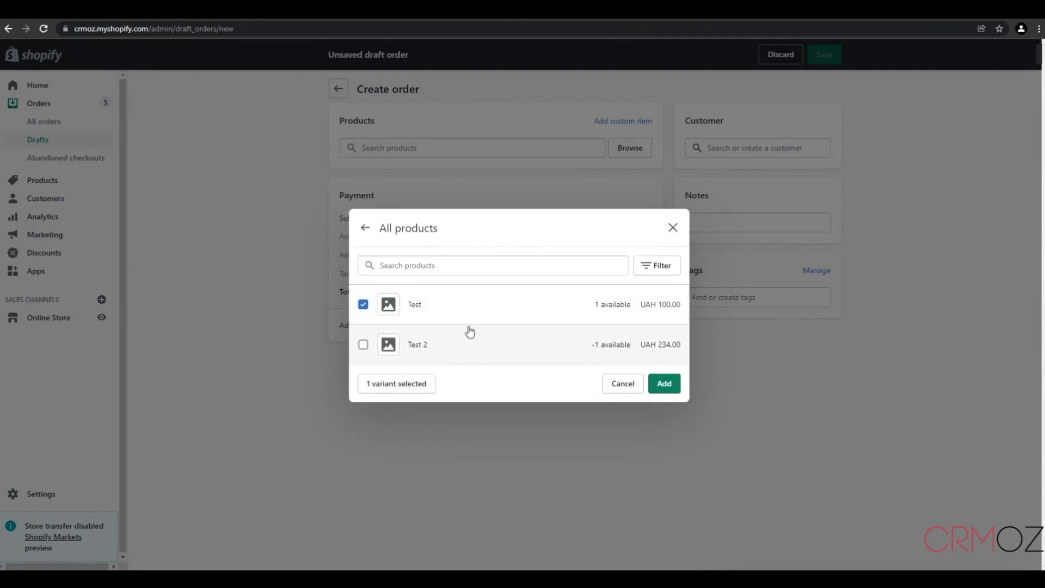
left_click(665, 384)
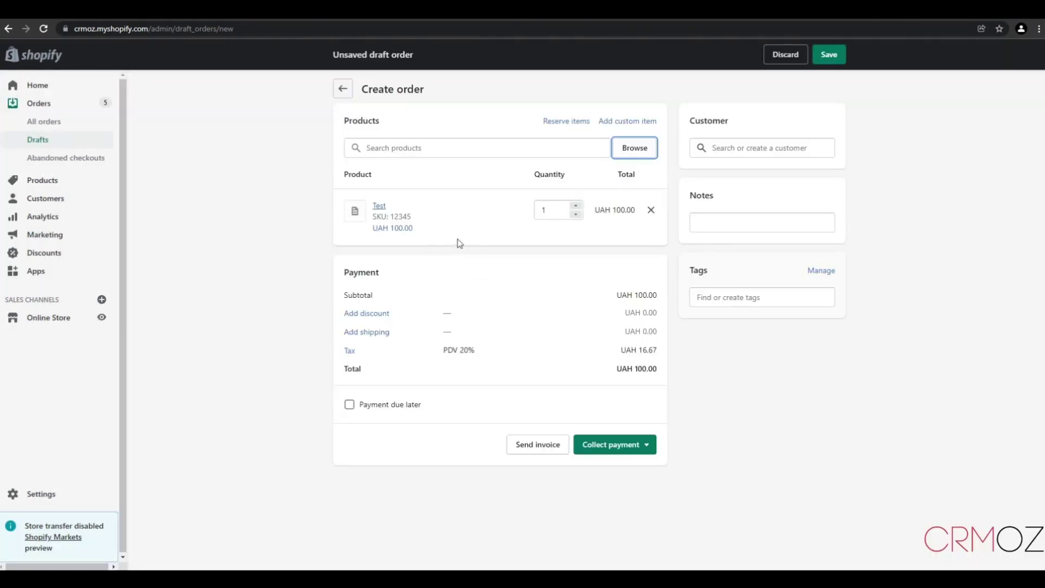
- Assign the first existing customer to the draft order and enter "Notes" as the order note
left_click(749, 150)
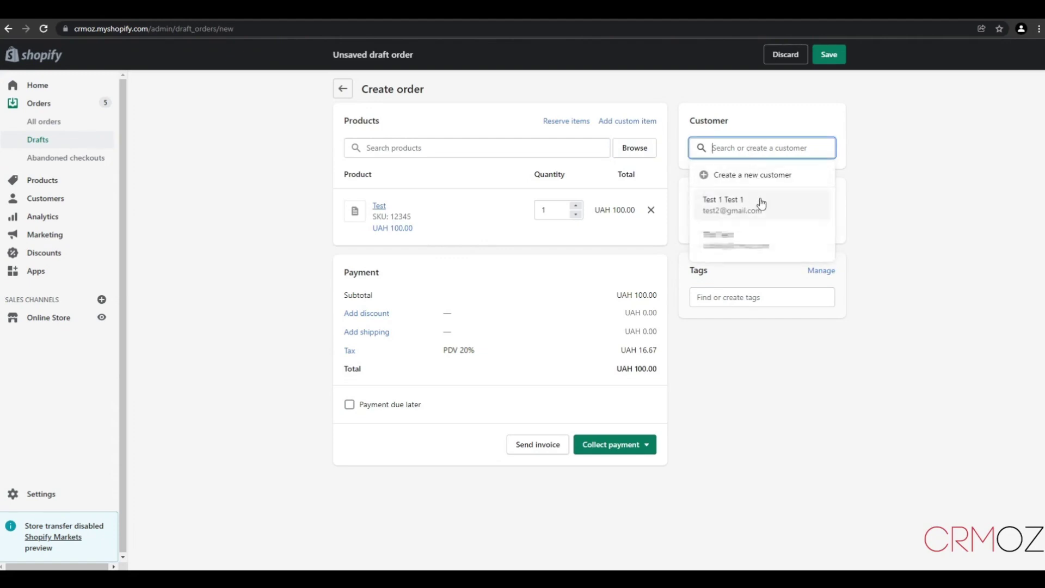
left_click(791, 202)
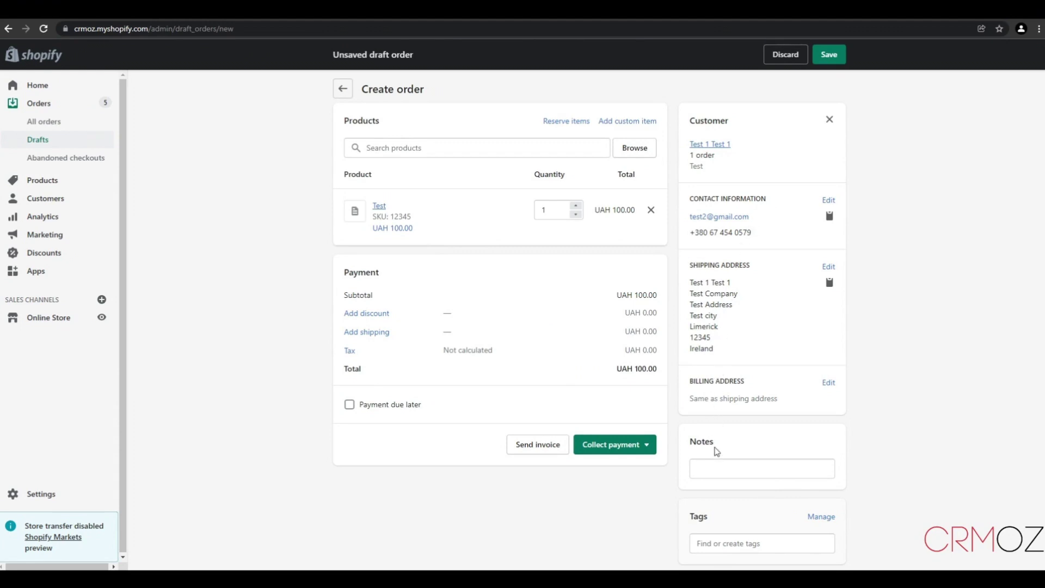
left_click(723, 469)
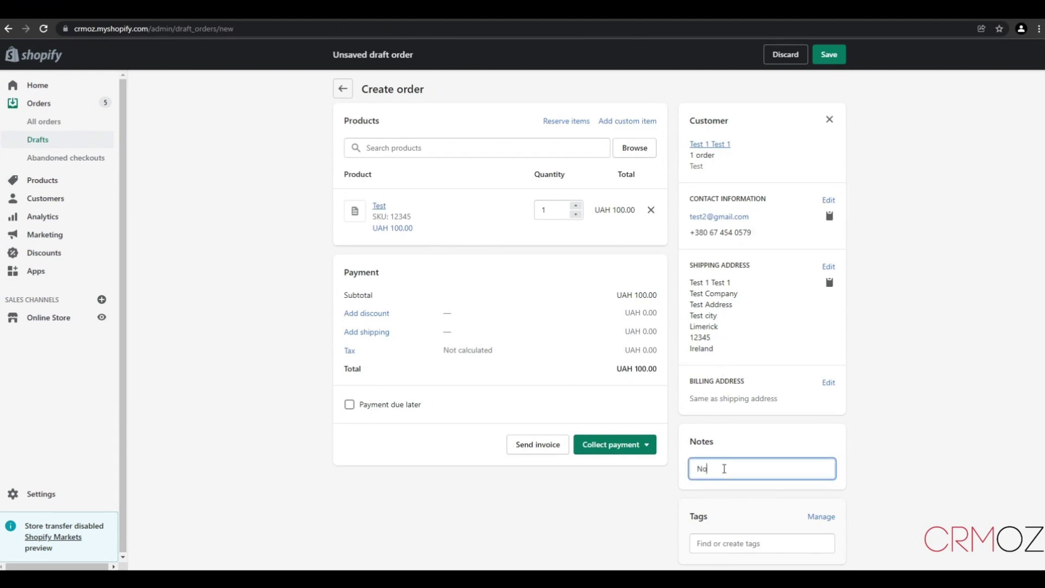
left_click(910, 295)
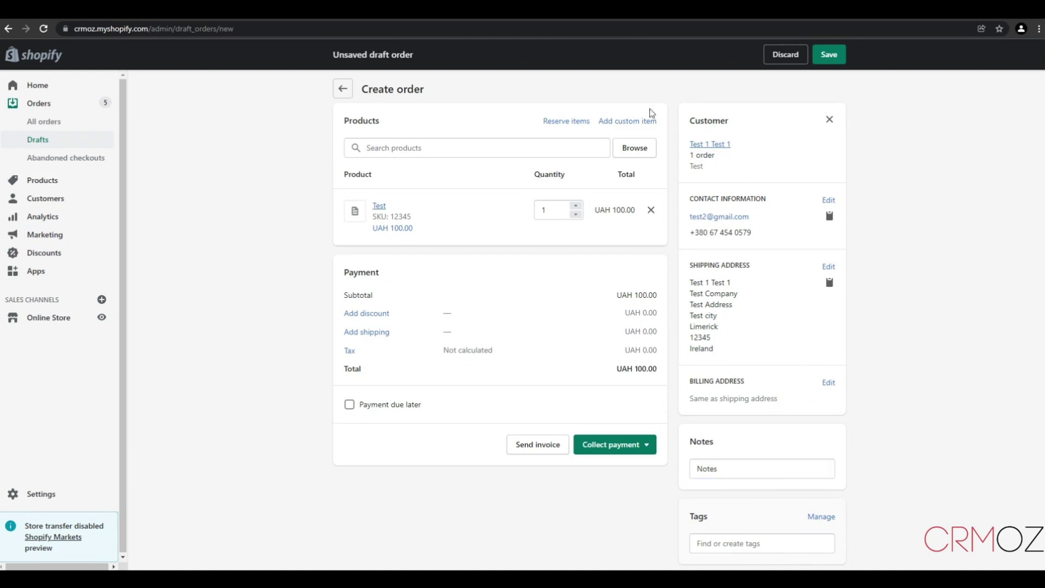
- Mark the draft's payment as paid and create the order
left_click(635, 456)
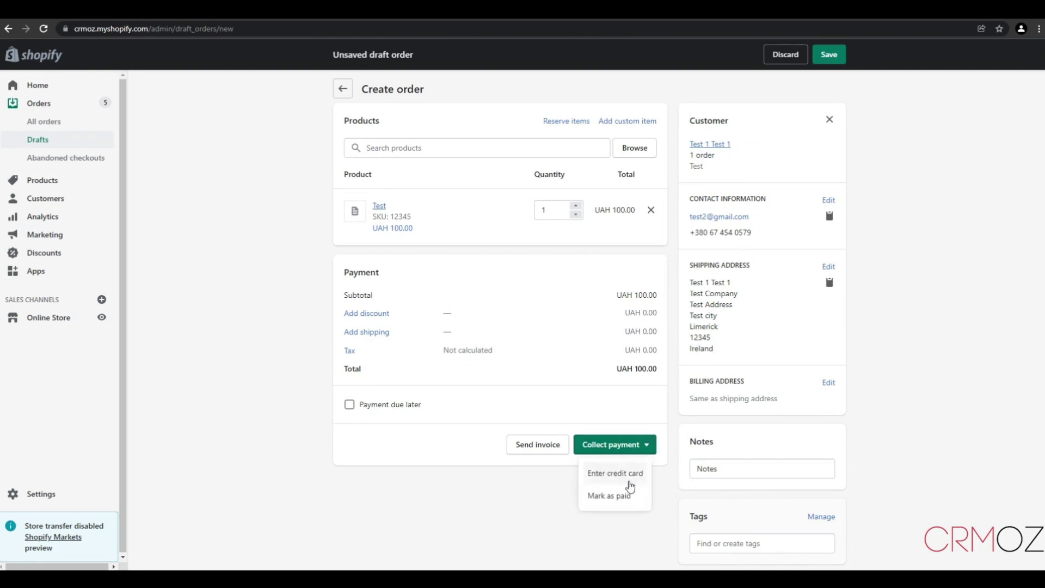
left_click(629, 497)
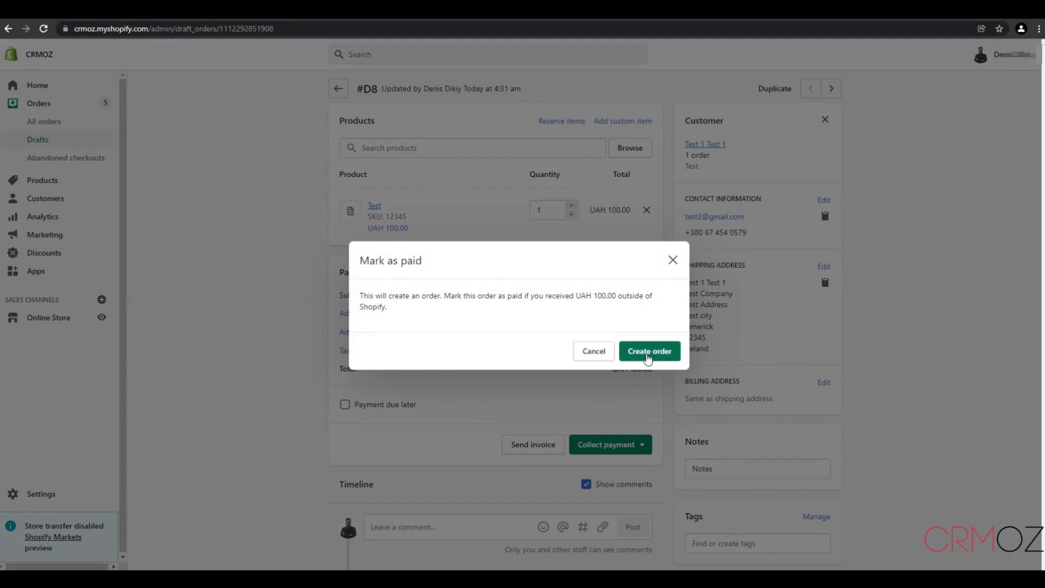
left_click(649, 355)
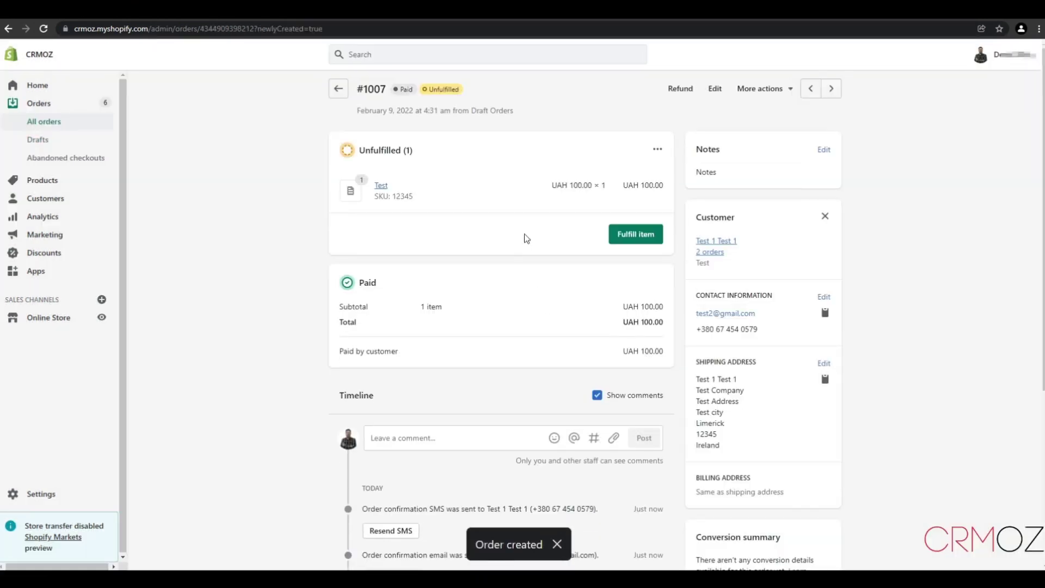
- Fulfill the Test item of the new order and return to the list of all orders
left_click(628, 236)
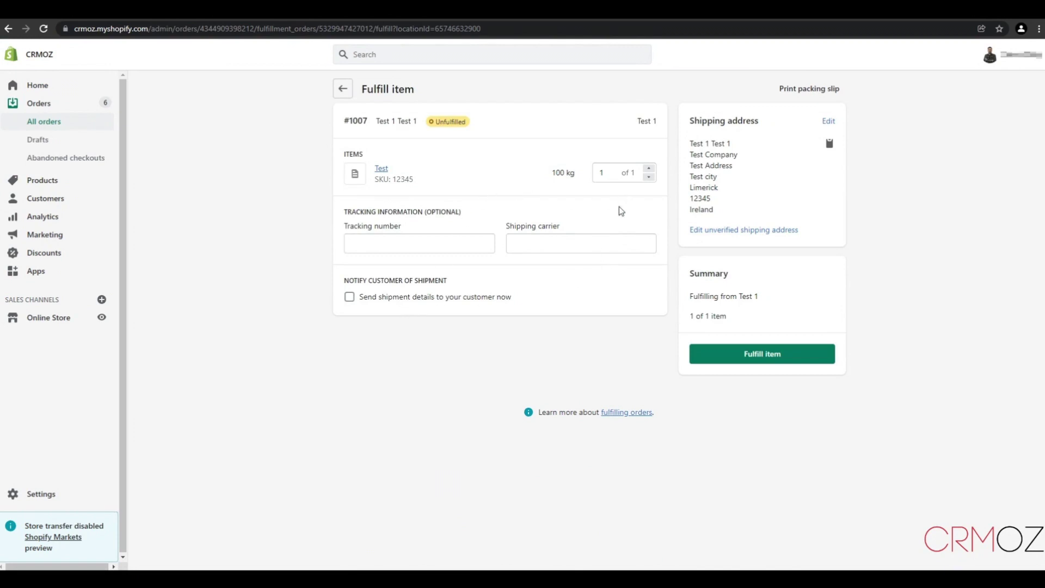
left_click(785, 364)
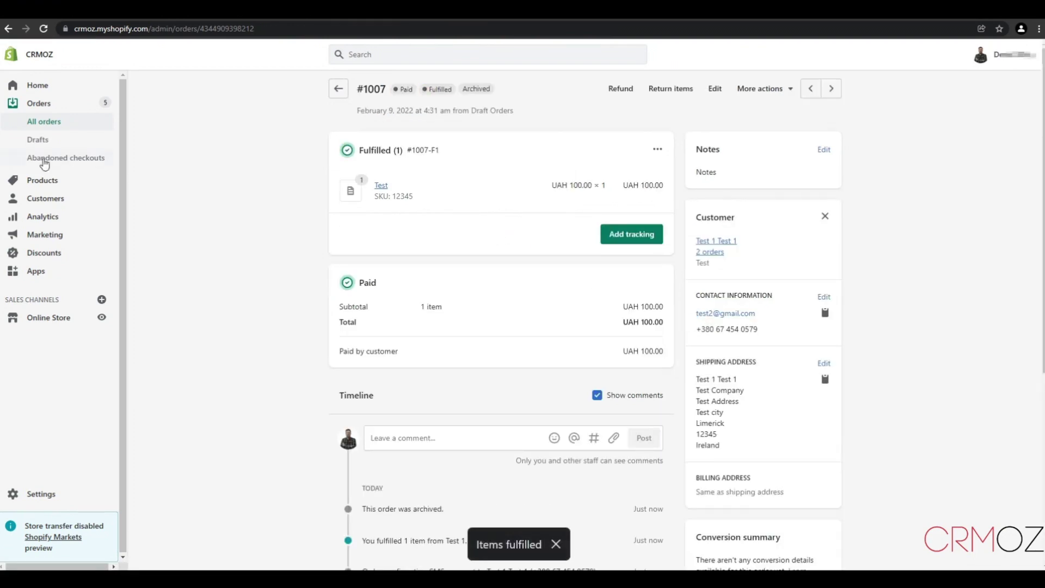
left_click(49, 111)
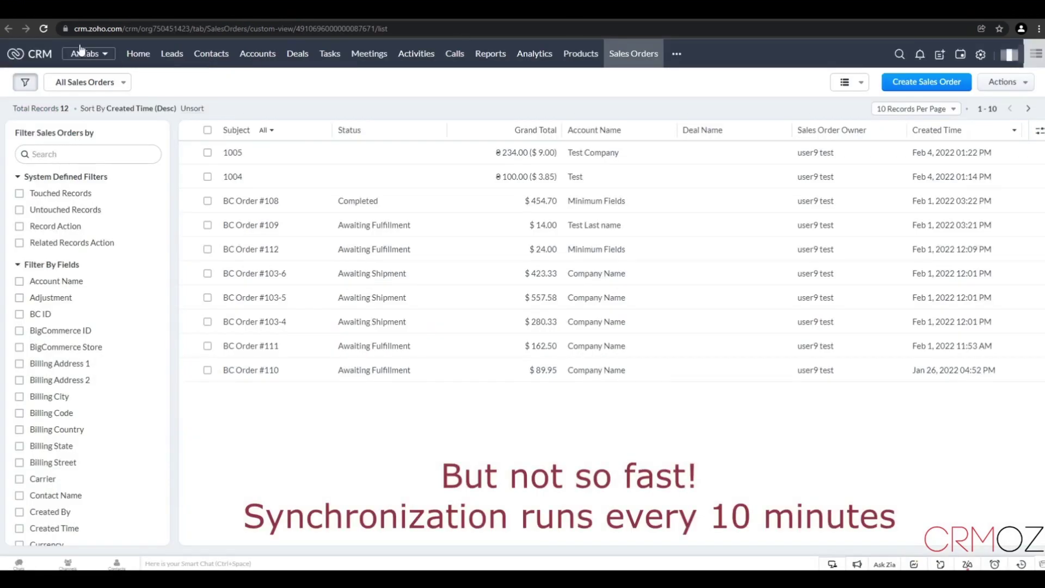
- Reload the sales orders list in Zoho CRM, switch back to Shopify and examine the details of the newest order
left_click(44, 29)
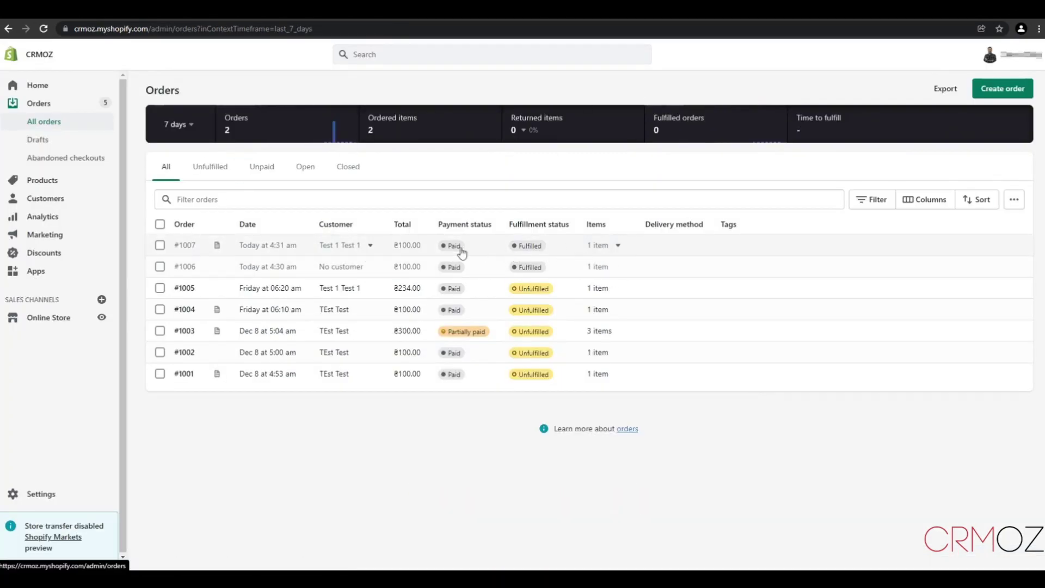
left_click(187, 248)
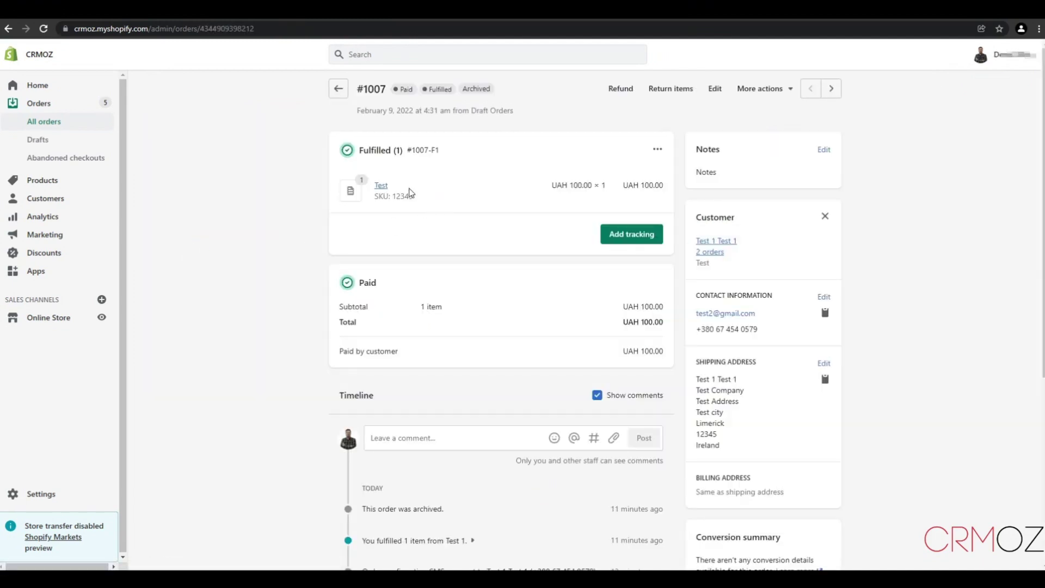
scroll(566, 222, "down", 1)
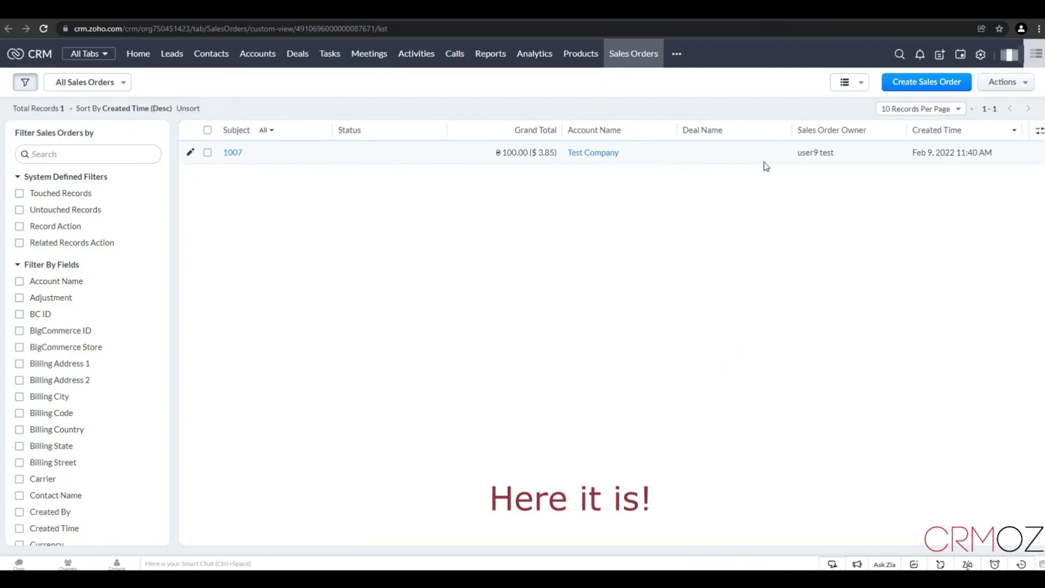
- In Zoho CRM, open the sales order synchronized from Shopify and examine its contact, Shopify status, address and ordered item details
left_click(233, 154)
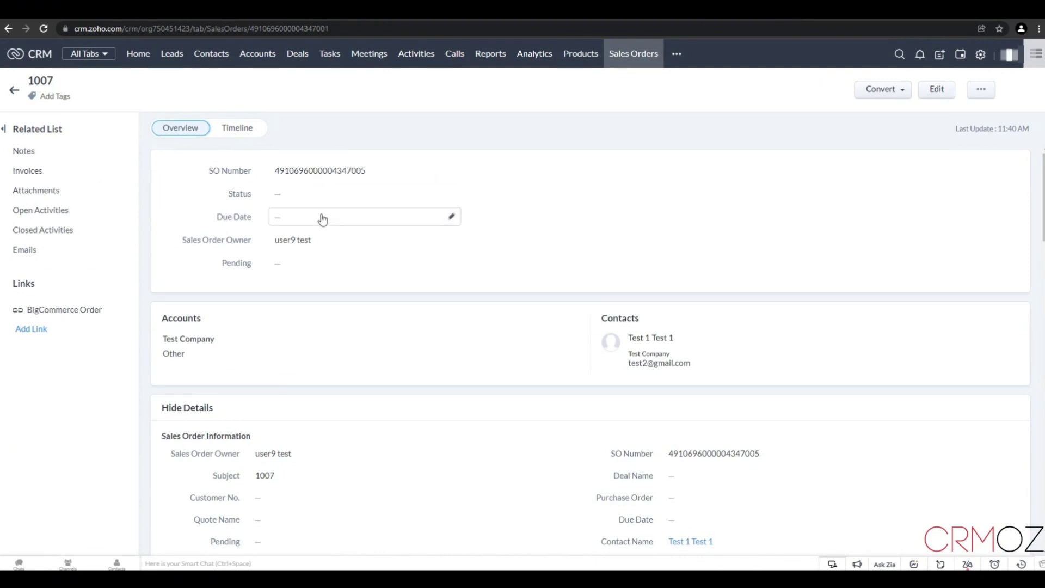
scroll(322, 216, "down", 2)
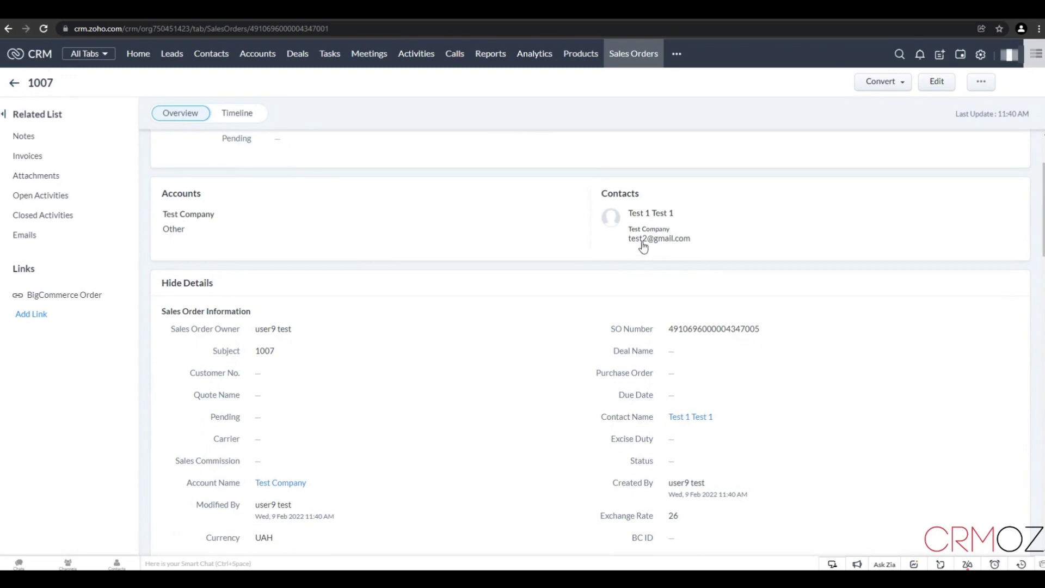
scroll(555, 256, "down", 1)
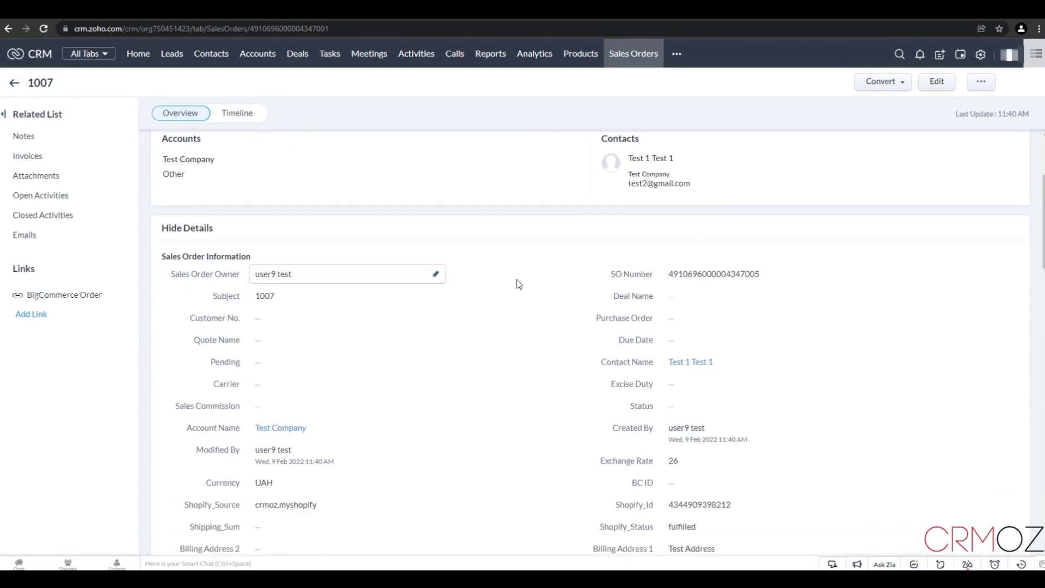
scroll(343, 299, "down", 1)
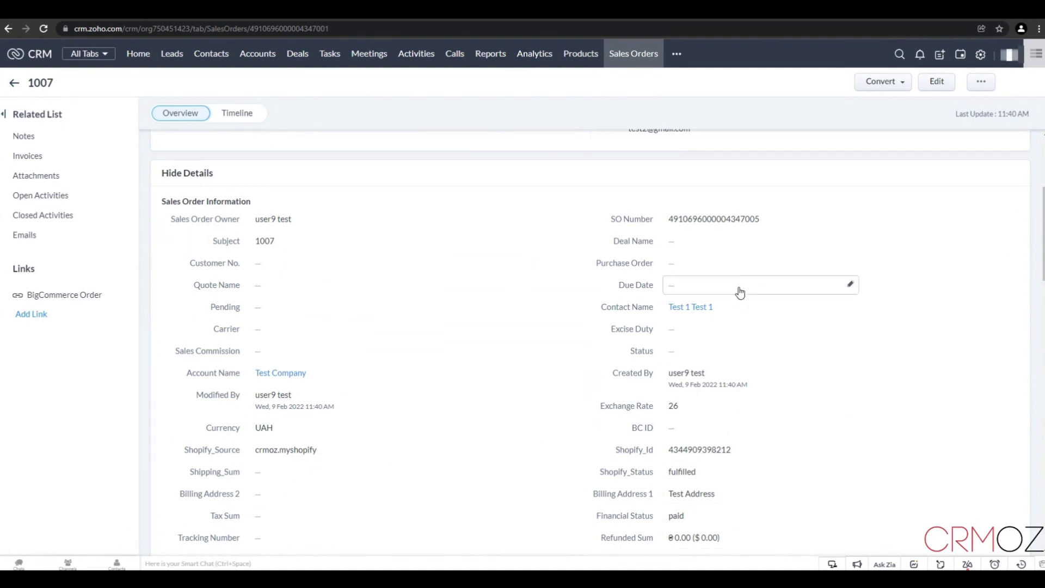
scroll(765, 218, "down", 4)
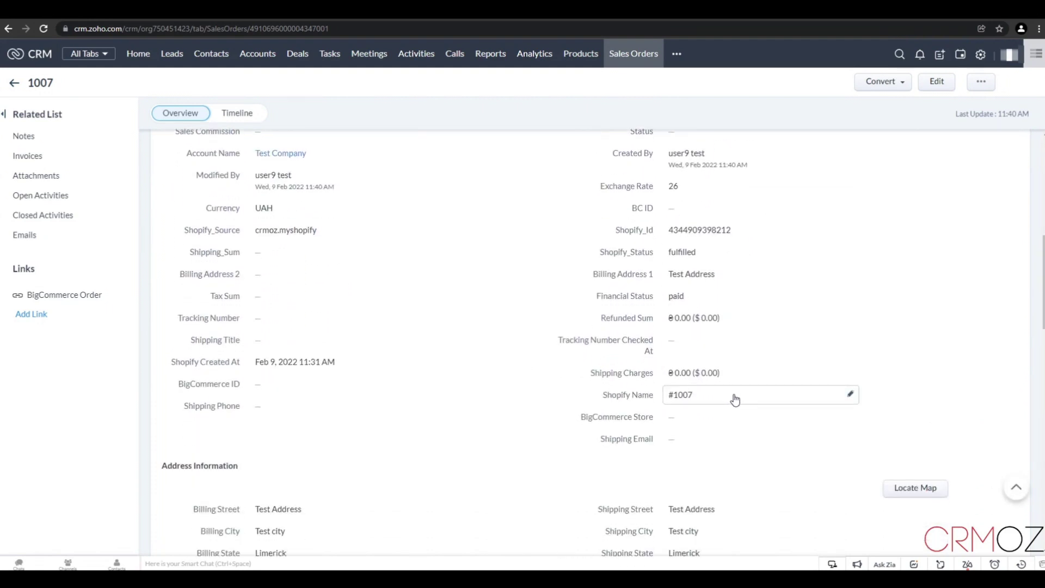
scroll(738, 392, "down", 3)
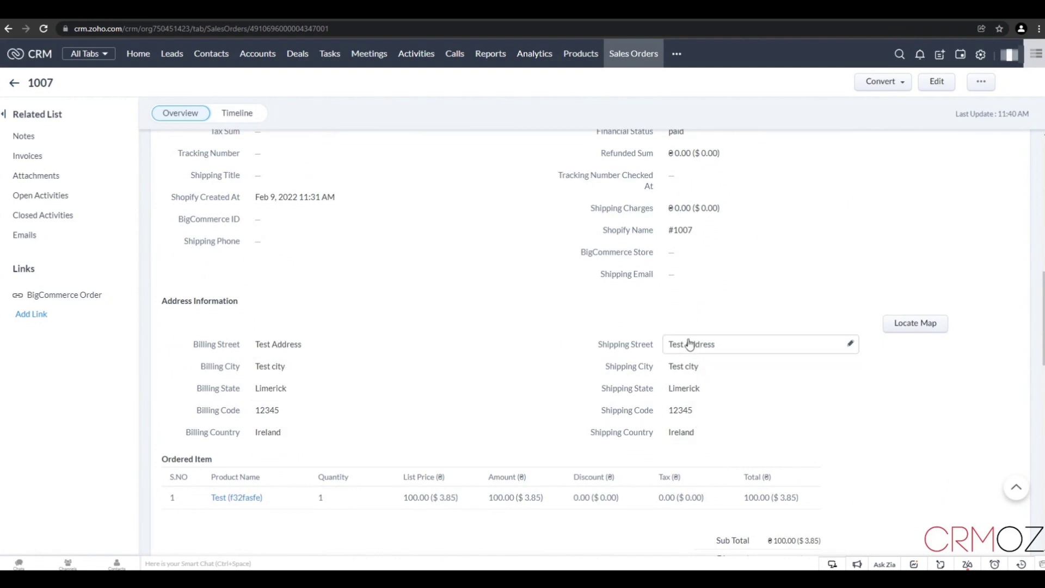
scroll(567, 321, "down", 1)
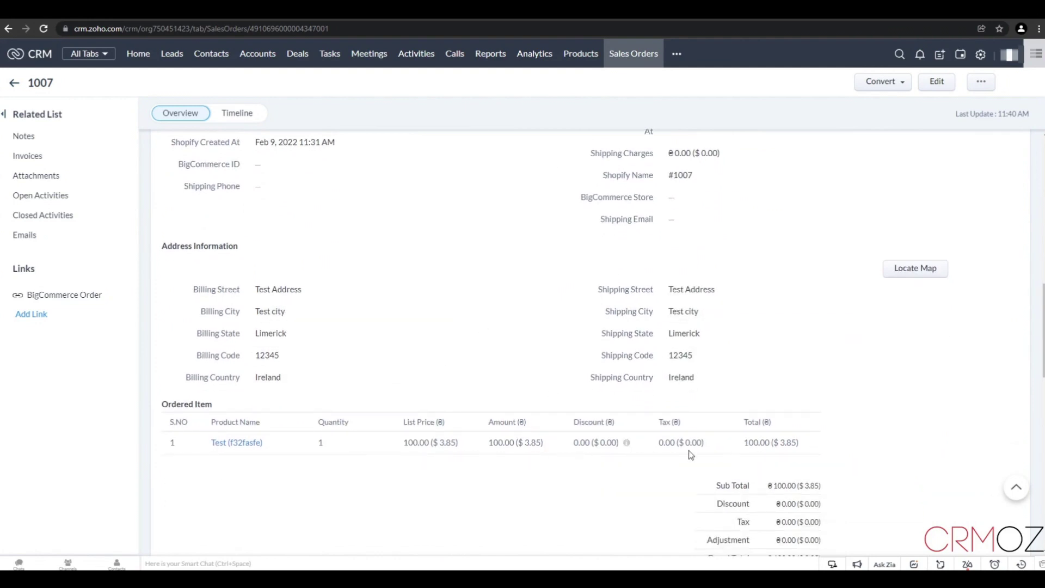
scroll(773, 451, "down", 3)
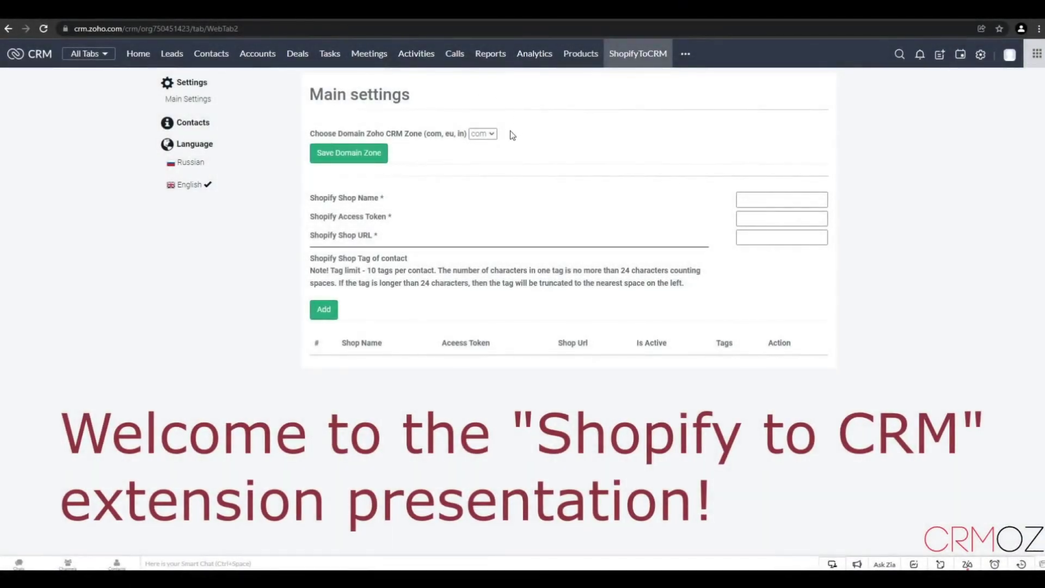
- In the ShopifyToCRM main settings, select the com domain zone matching the Zoho CRM web address and save it
left_click(493, 134)
left_click(515, 152)
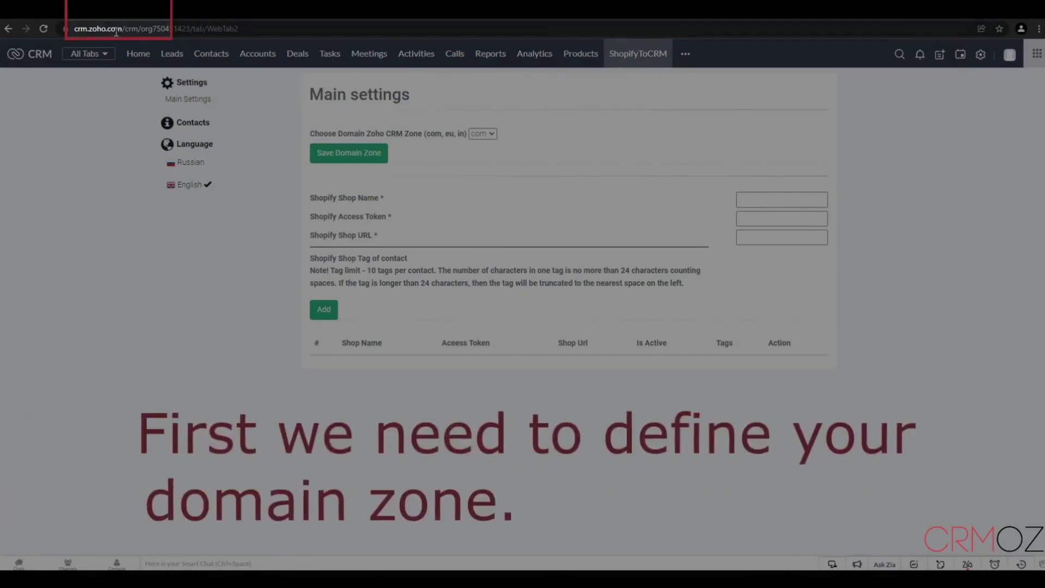
left_click(117, 30)
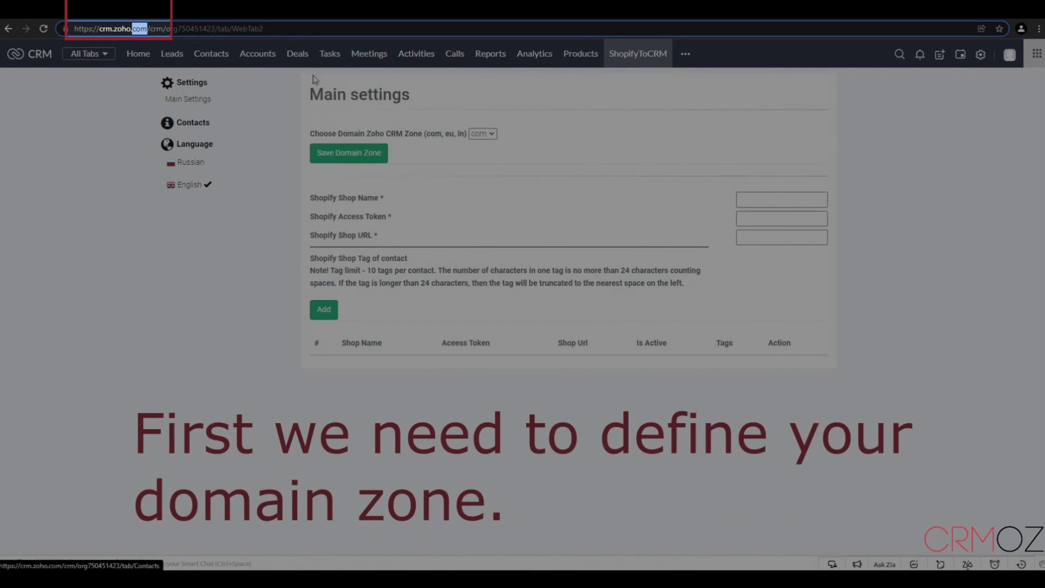
left_click(497, 135)
left_click(478, 145)
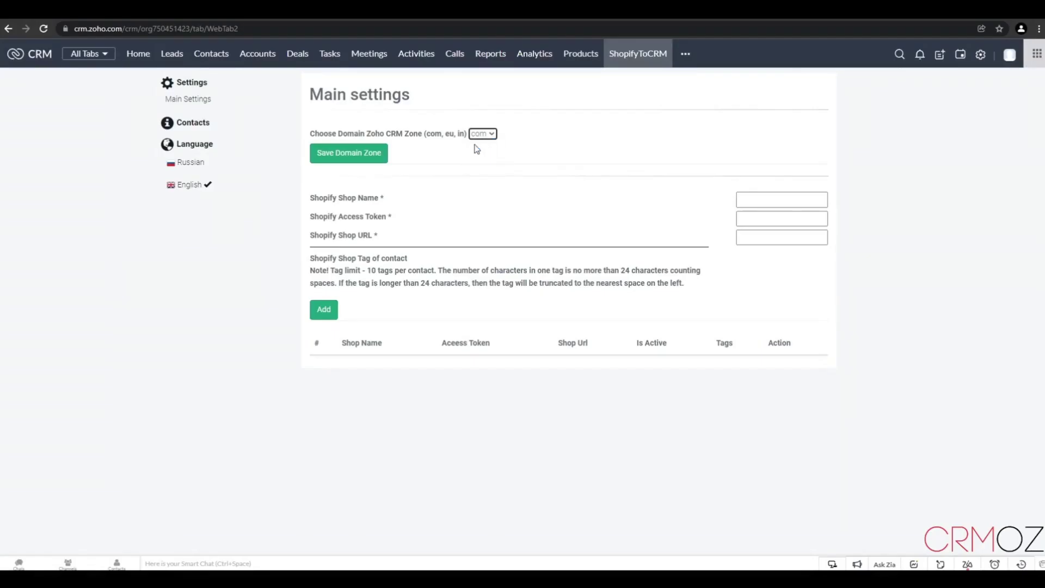
left_click(357, 154)
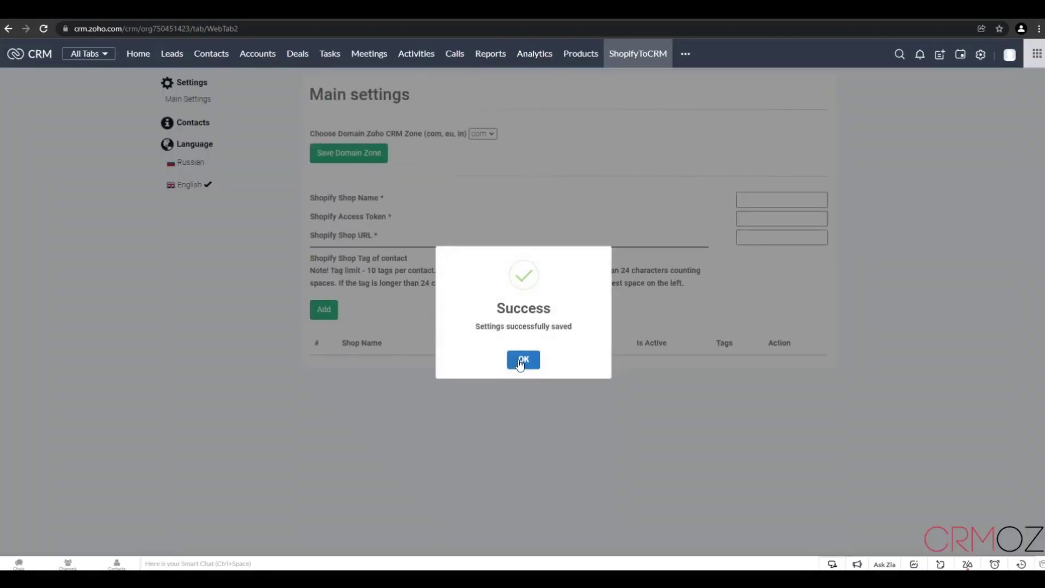
left_click(524, 364)
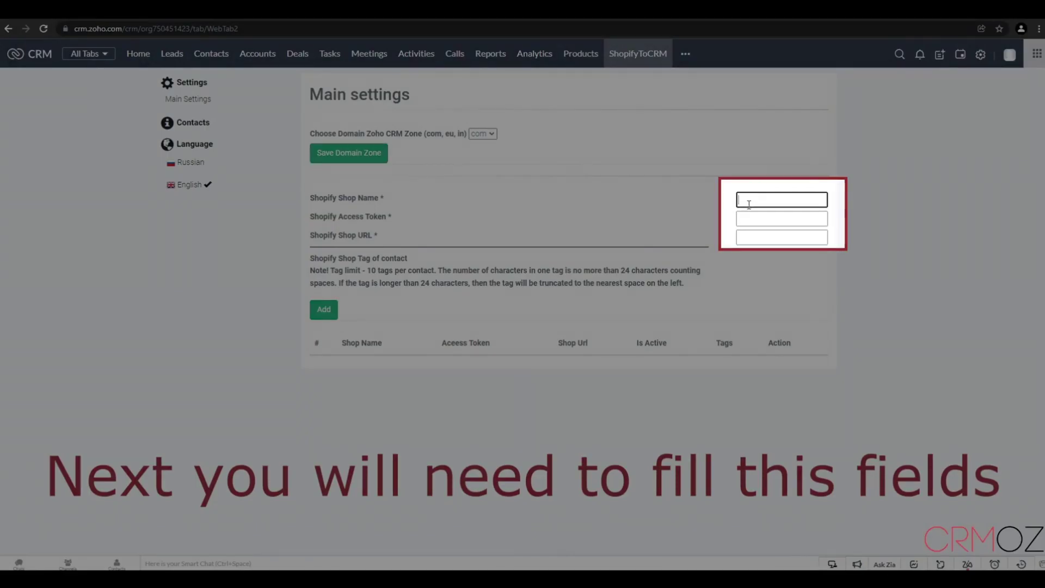
left_click(751, 218)
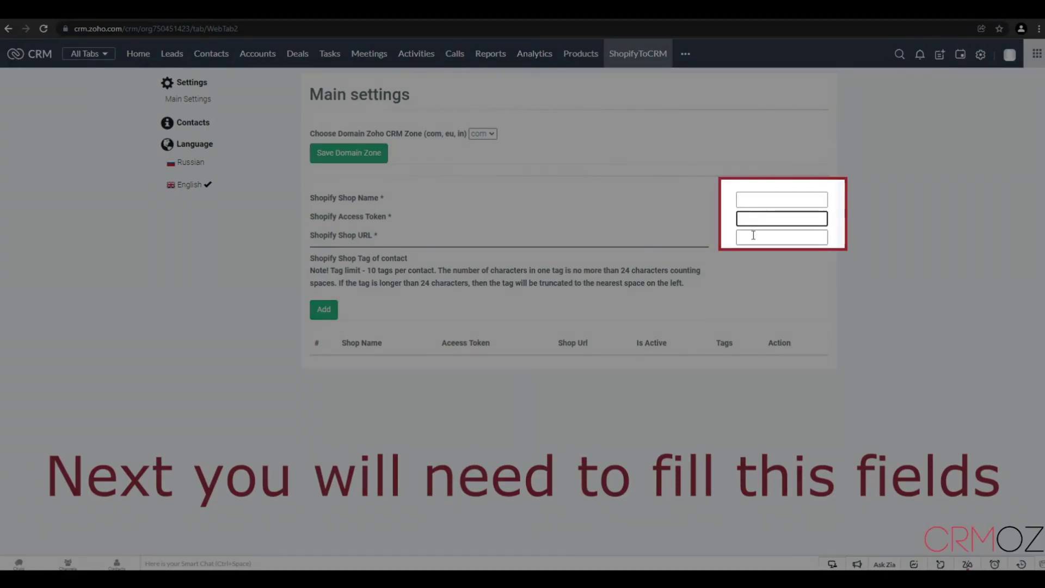
left_click(752, 238)
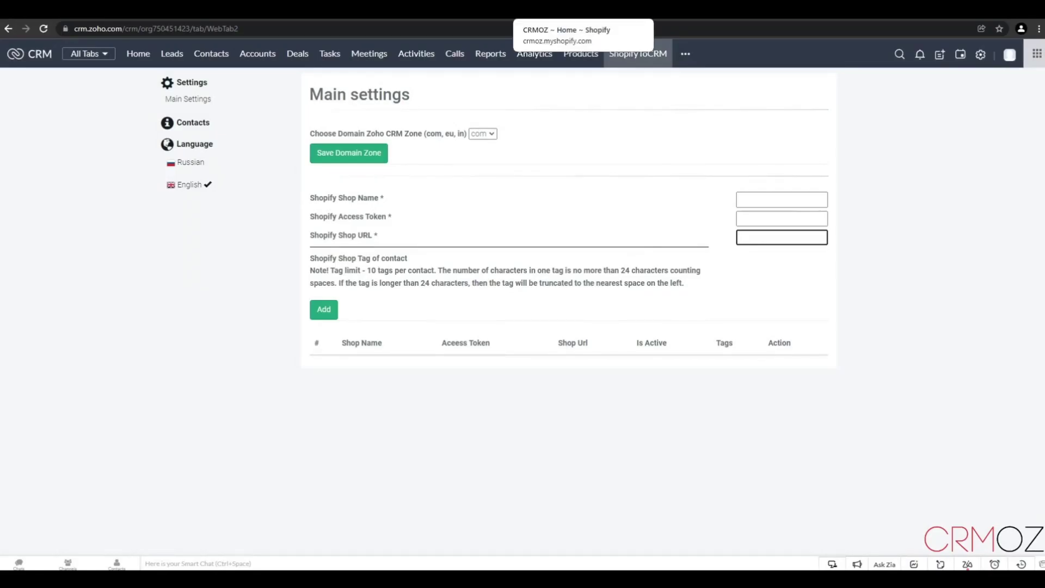
- Switch to the Shopify store admin and open the app development page for the store's custom apps
left_click(559, 19)
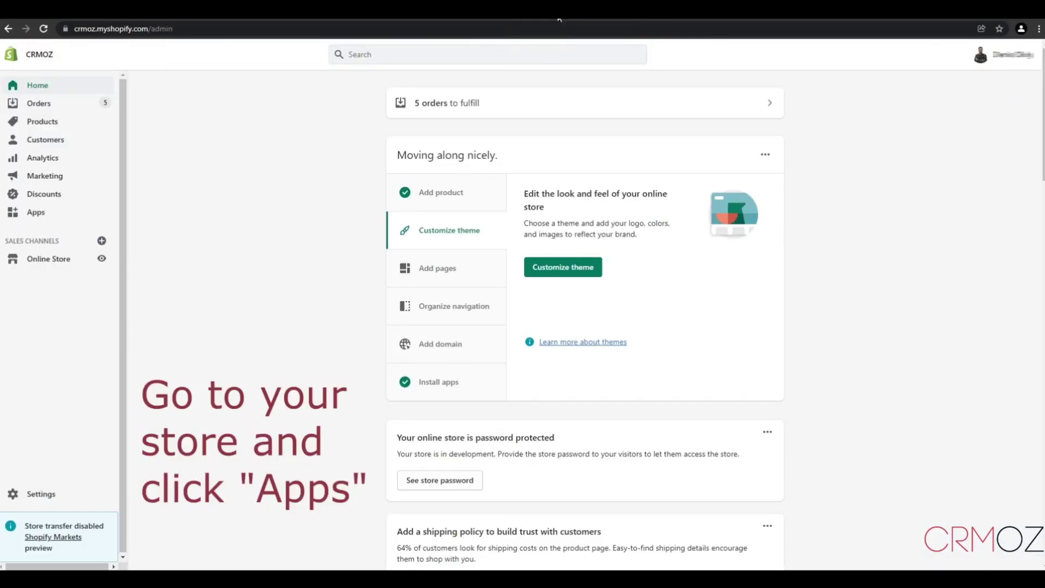
left_click(54, 217)
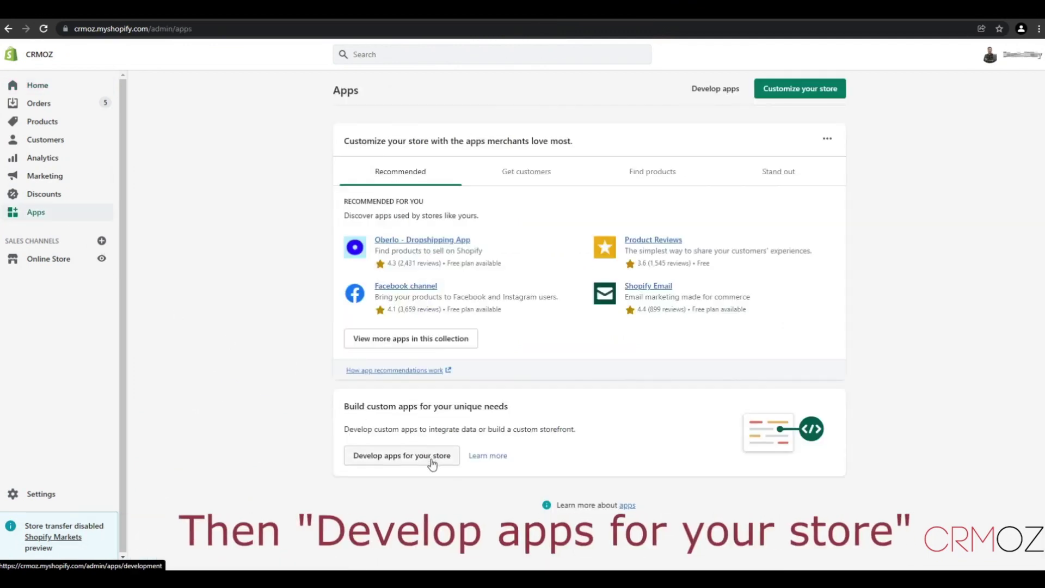
left_click(432, 463)
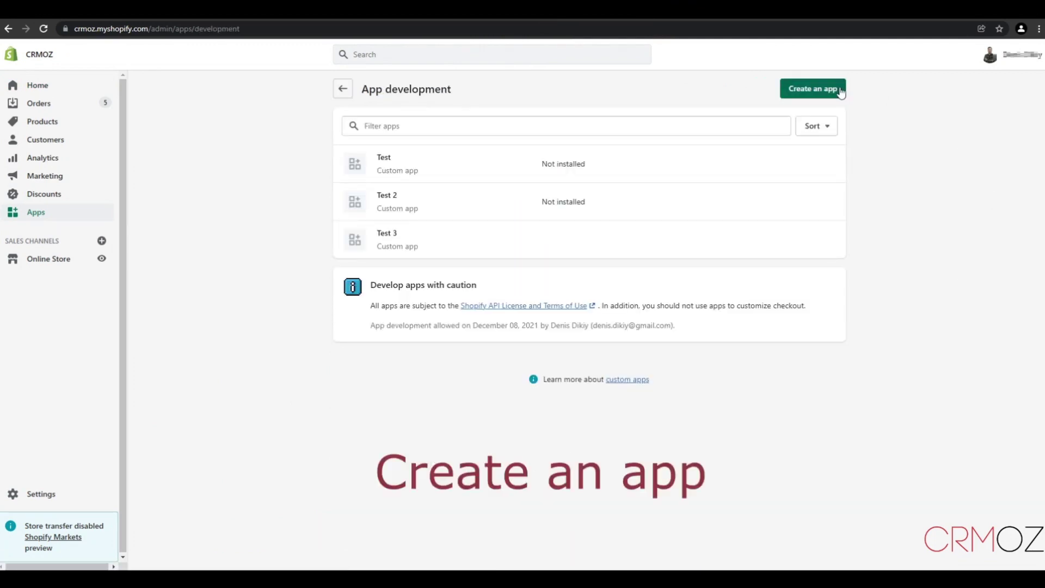
- Create a custom app named Test app in the store's app development page
left_click(840, 91)
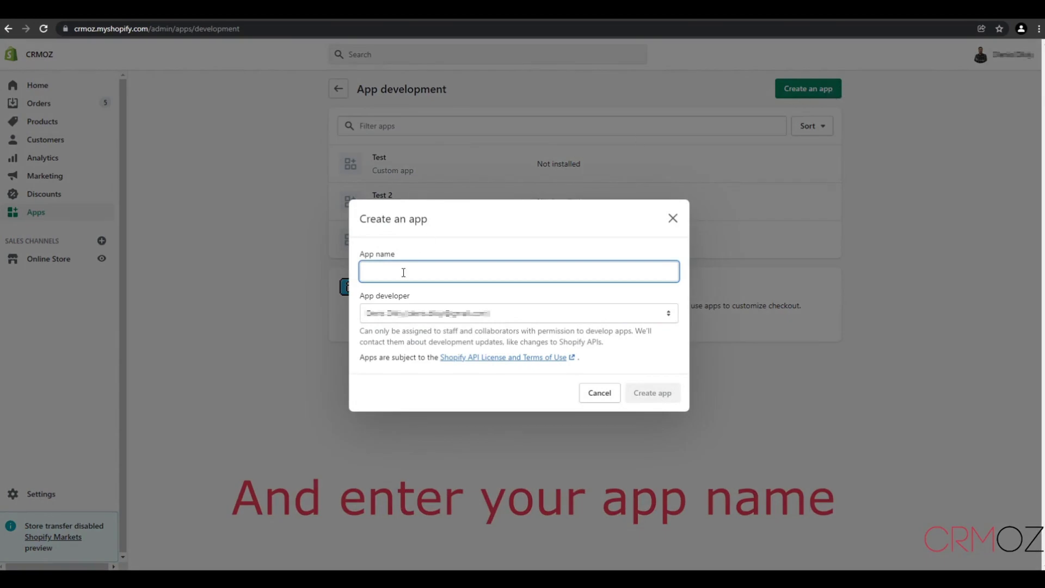
type("Test app")
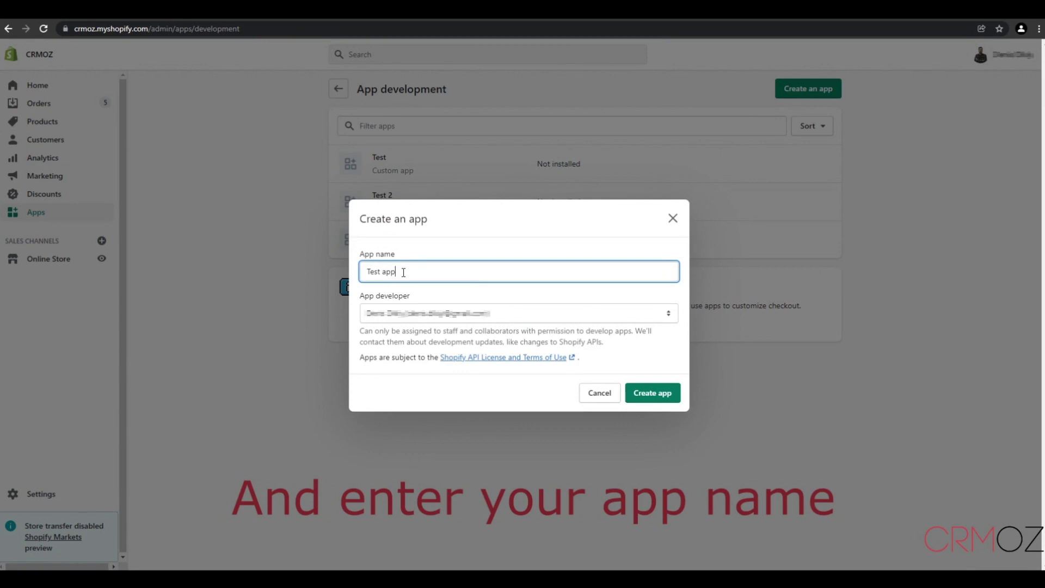
left_click(662, 399)
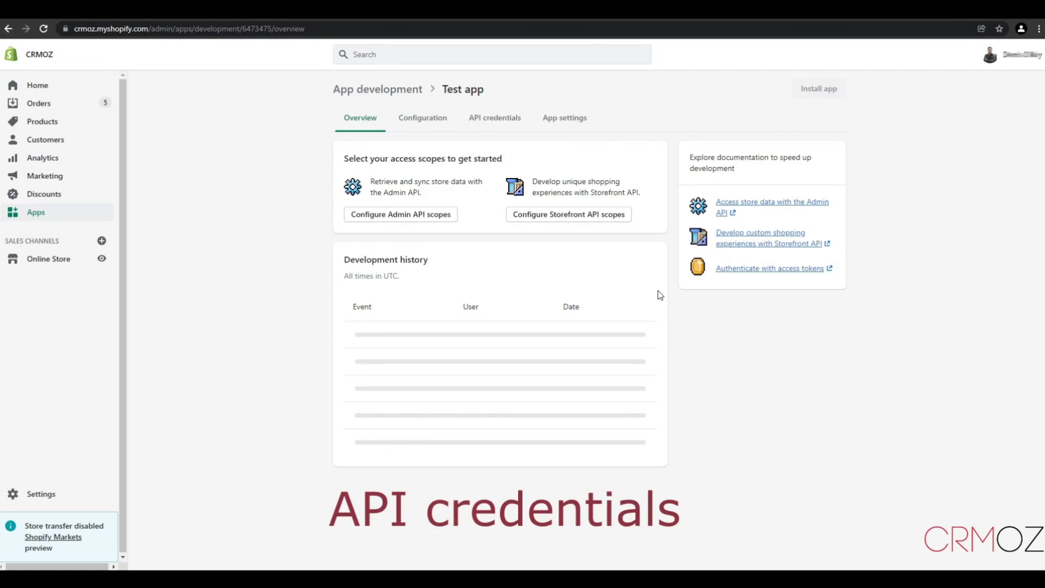
- Open the Admin API scope configuration of Test app and enable write and read access for customers, draft orders and order editing
left_click(501, 122)
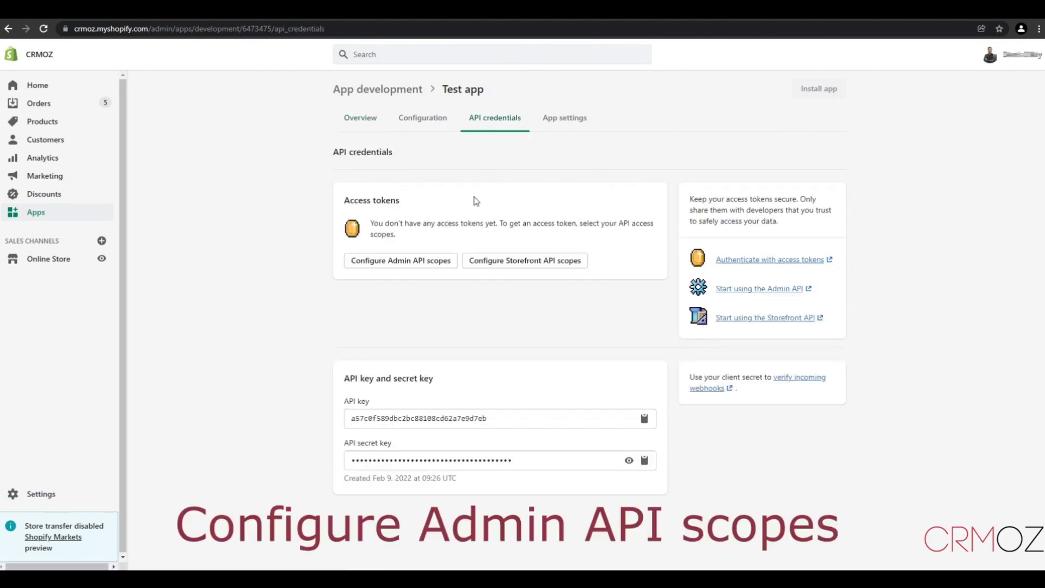
left_click(430, 261)
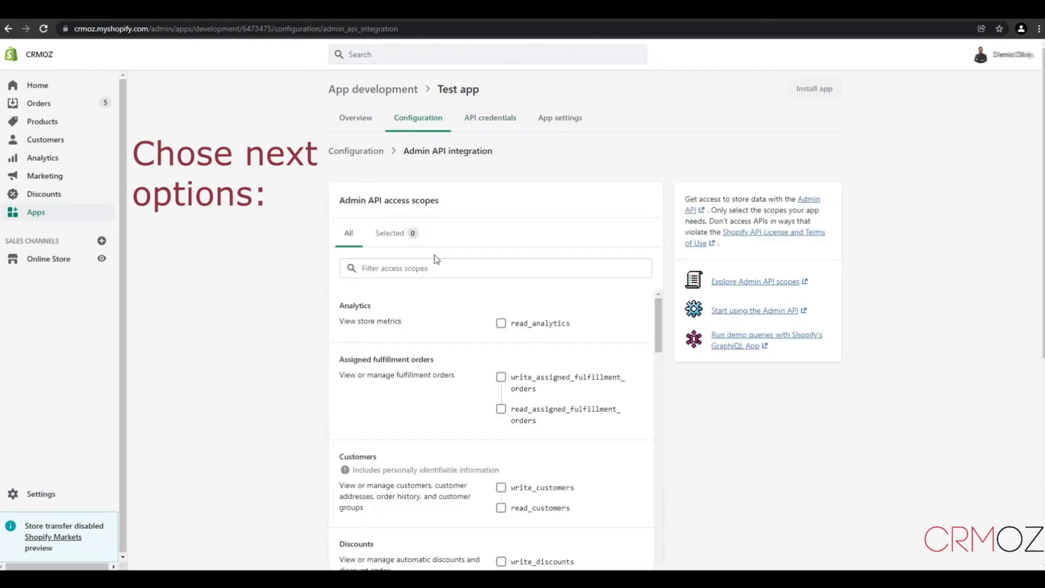
scroll(510, 384, "down", 2)
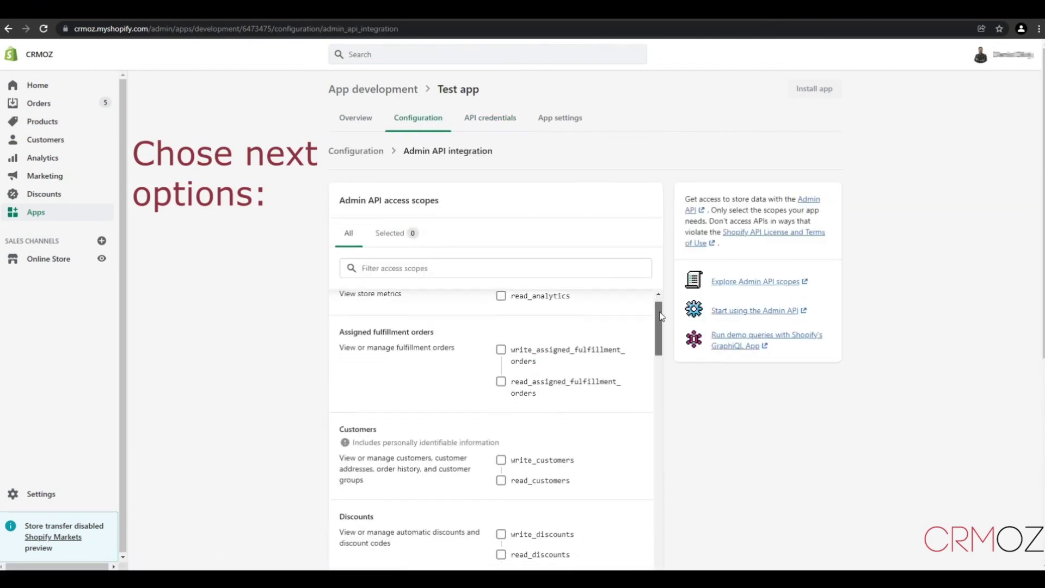
left_click(501, 397)
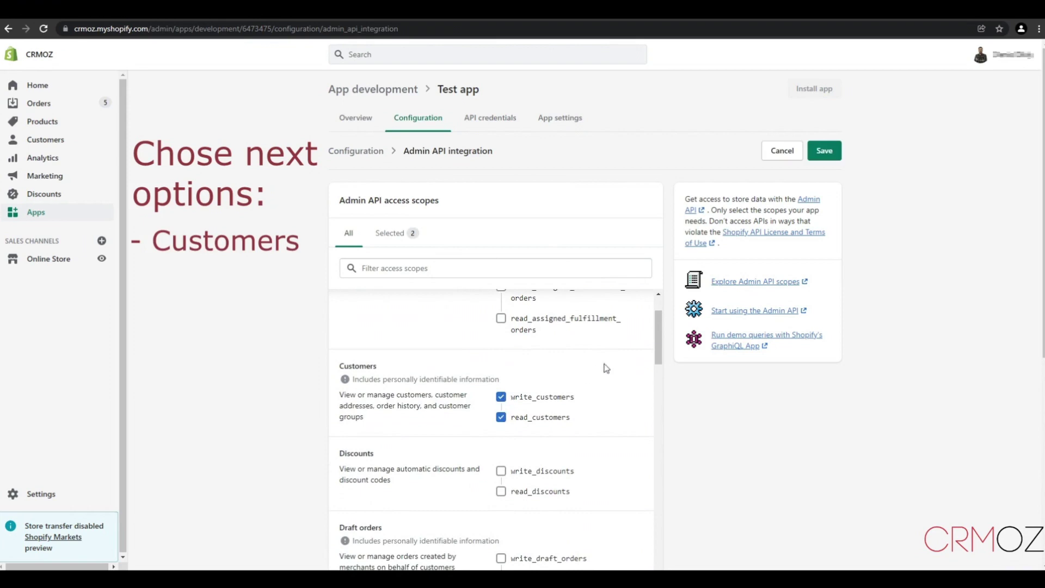
left_click_drag(658, 326, 656, 476)
left_click(501, 392)
left_click(500, 449)
left_click(501, 470)
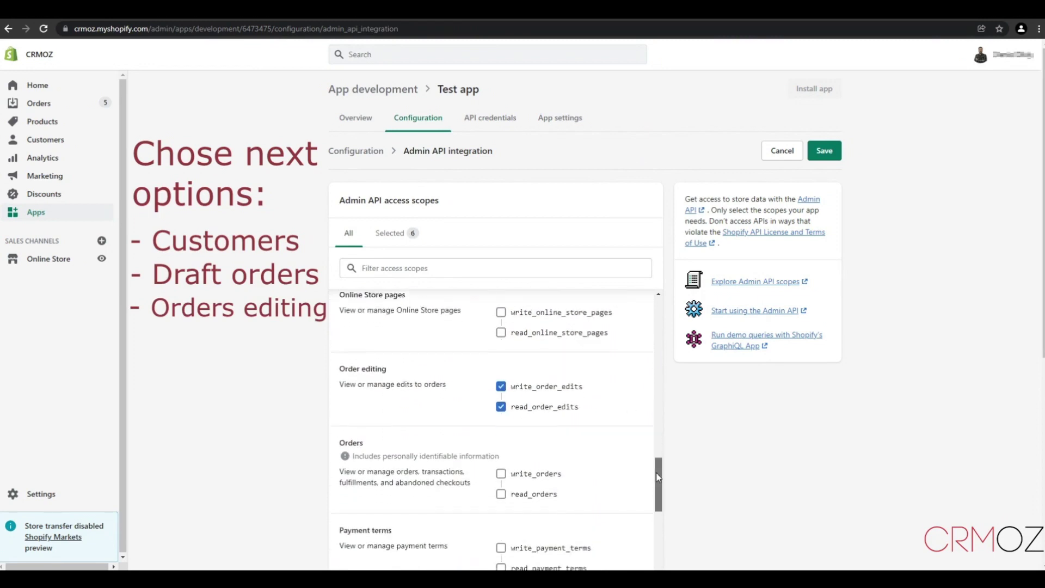
- Enable write and read access for orders, products and shipping in the Admin API scopes and save the configuration
scroll(625, 472, "down", 1)
left_click(501, 423)
left_click(500, 443)
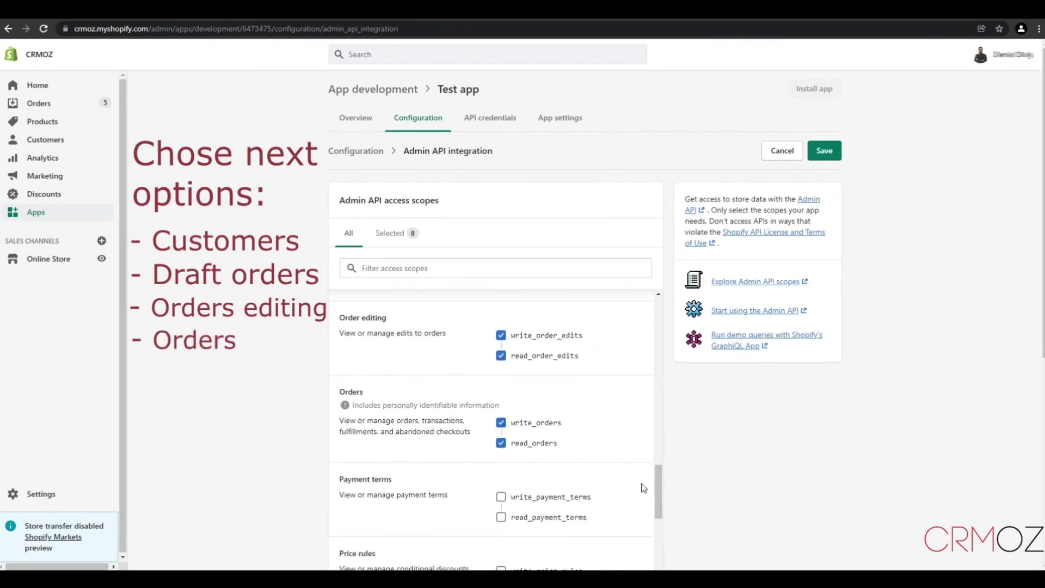
left_click_drag(658, 478, 657, 502)
left_click(501, 510)
left_click(501, 531)
scroll(747, 454, "down", 3)
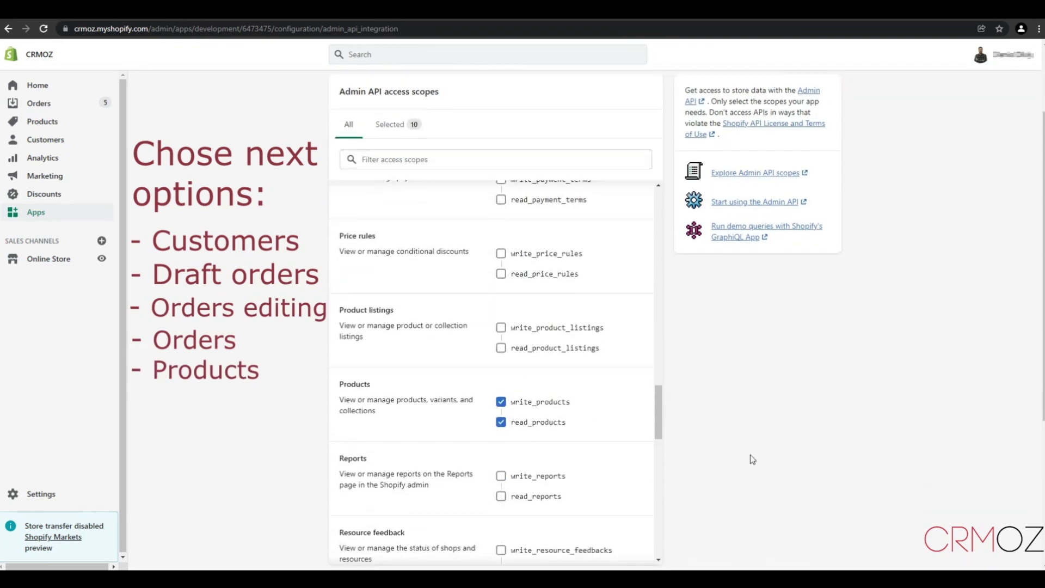
scroll(742, 445, "down", 2)
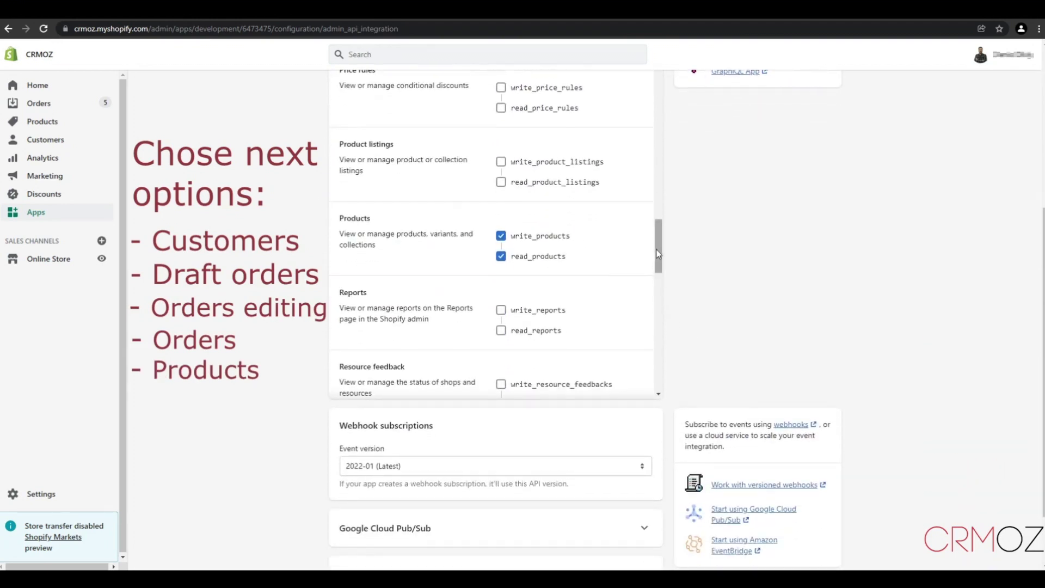
left_click_drag(655, 249, 654, 366)
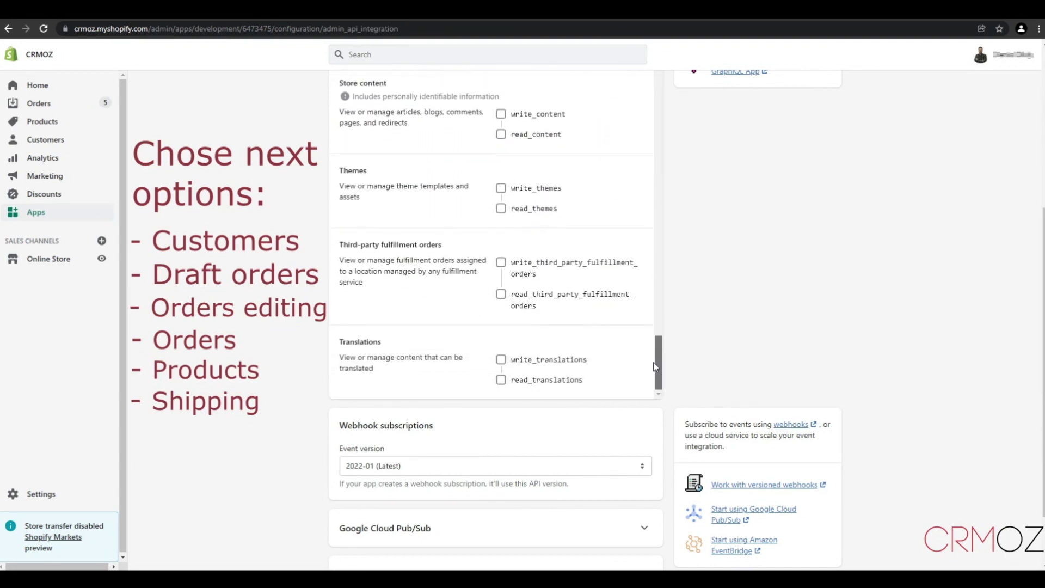
scroll(699, 316, "down", 2)
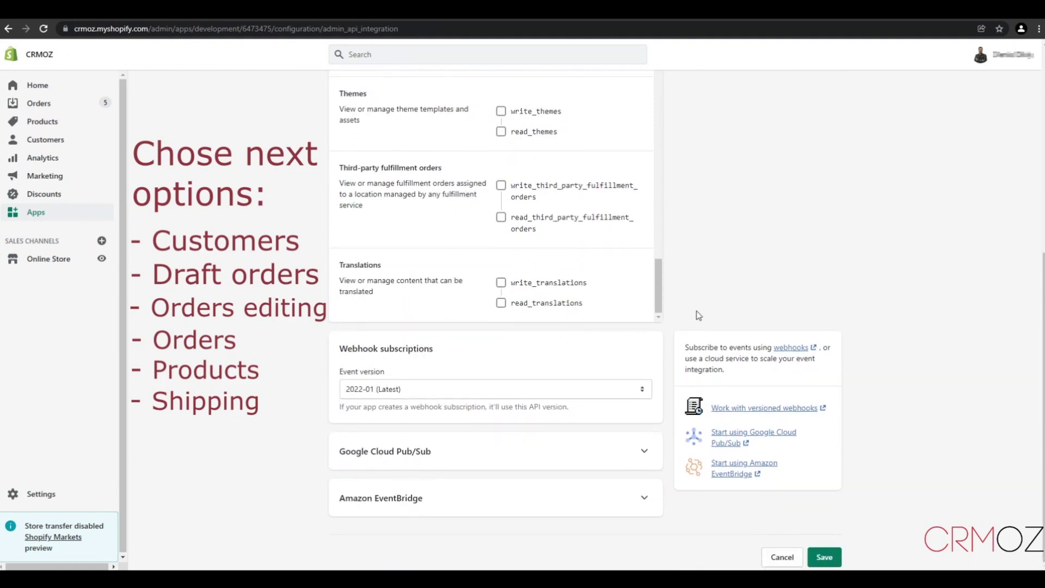
left_click(824, 557)
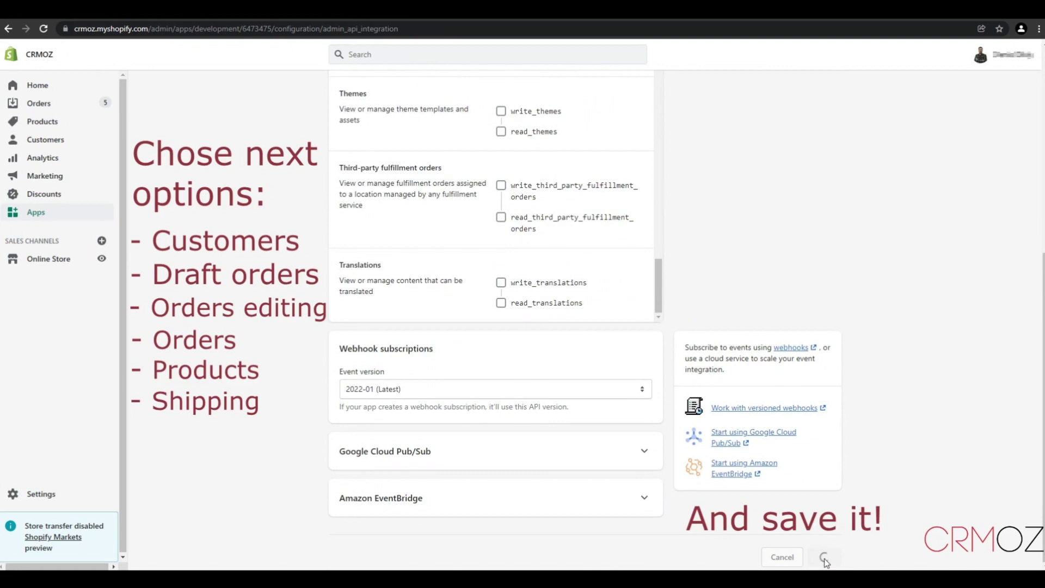
- Install Test app on the CRMOZ store from its API credentials
scroll(798, 199, "up", 6)
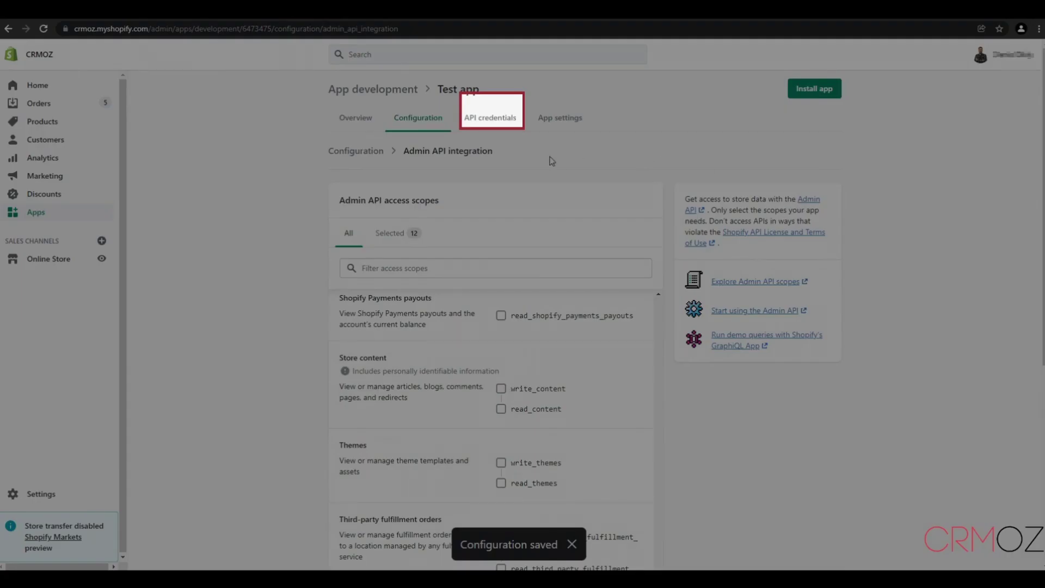
left_click(490, 121)
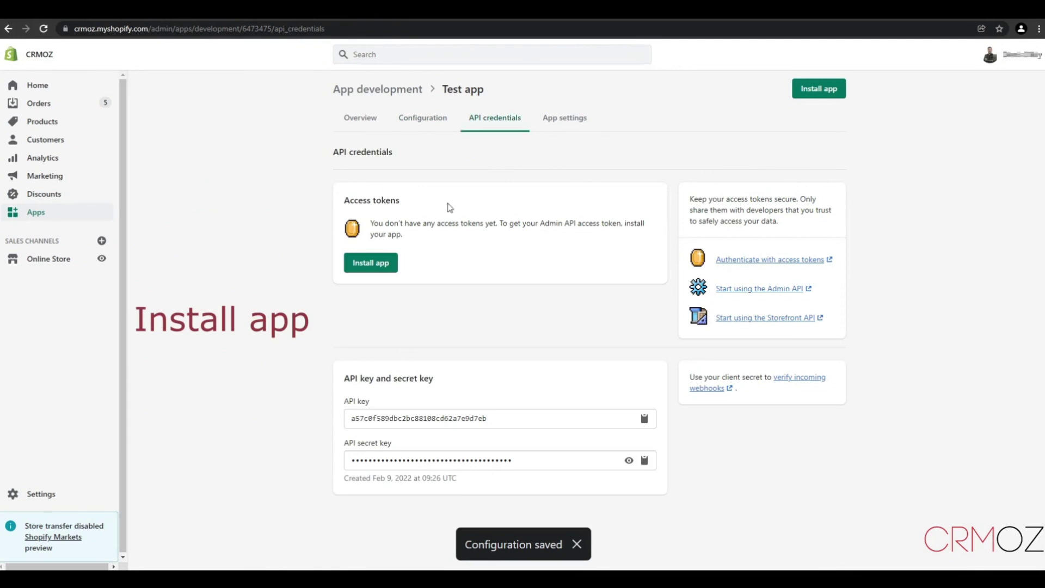
left_click(387, 267)
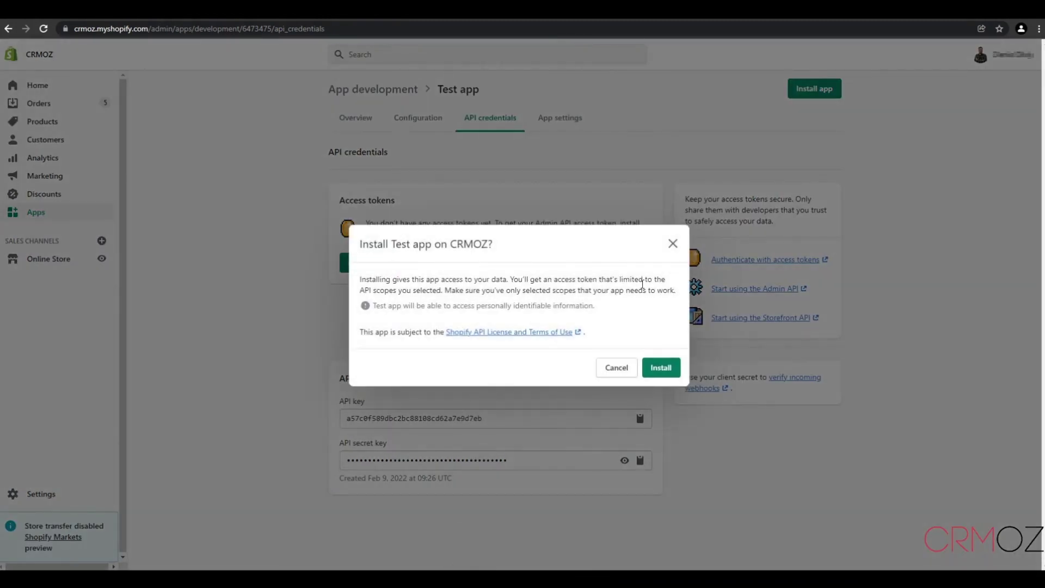
left_click(661, 368)
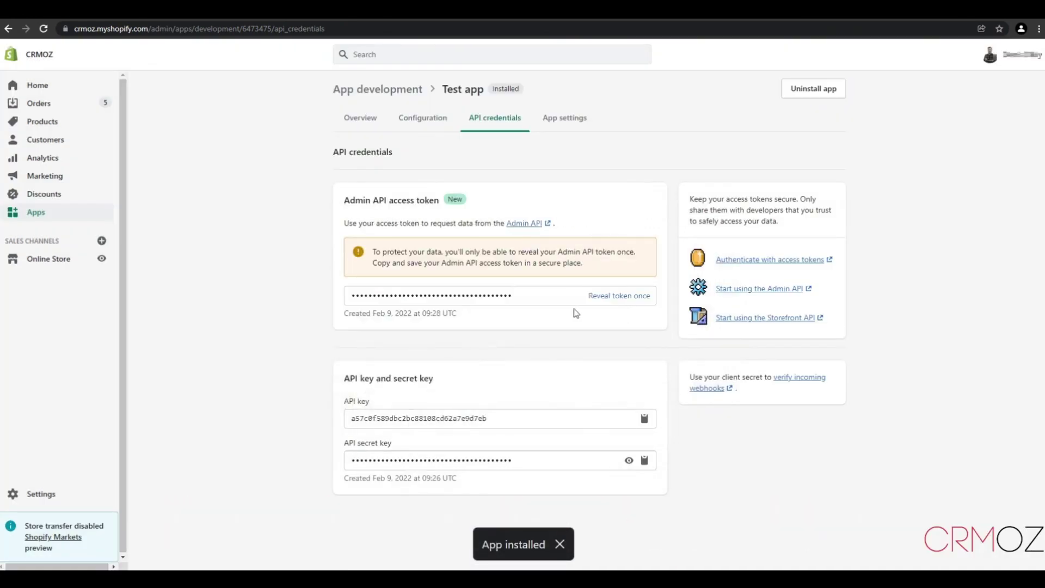
- Reveal and copy the Admin API access token, switch to Zoho CRM and paste it as the Shopify Access Token in ShopifyToCRM
left_click(630, 301)
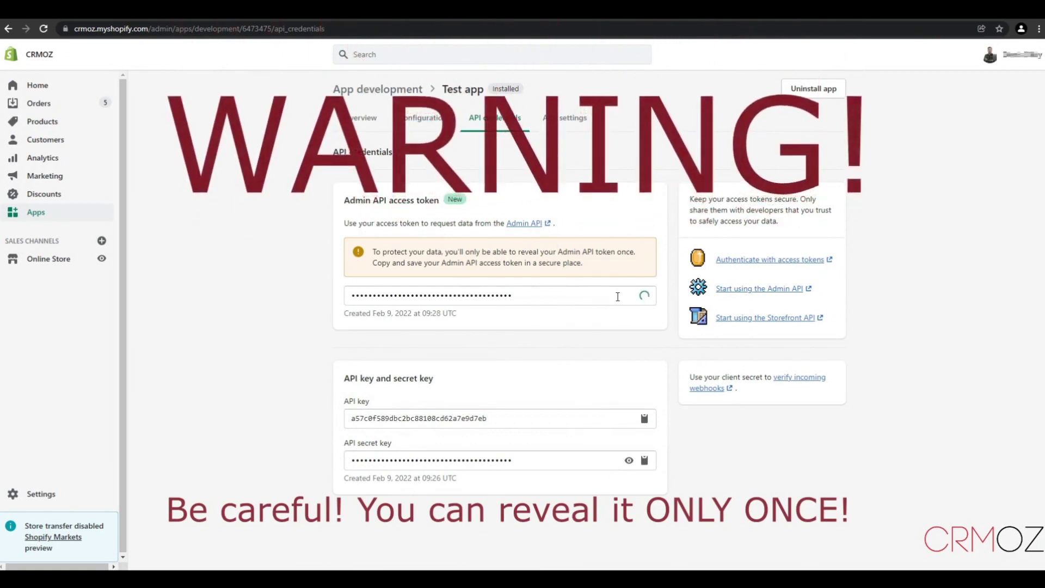
left_click_drag(515, 296, 342, 296)
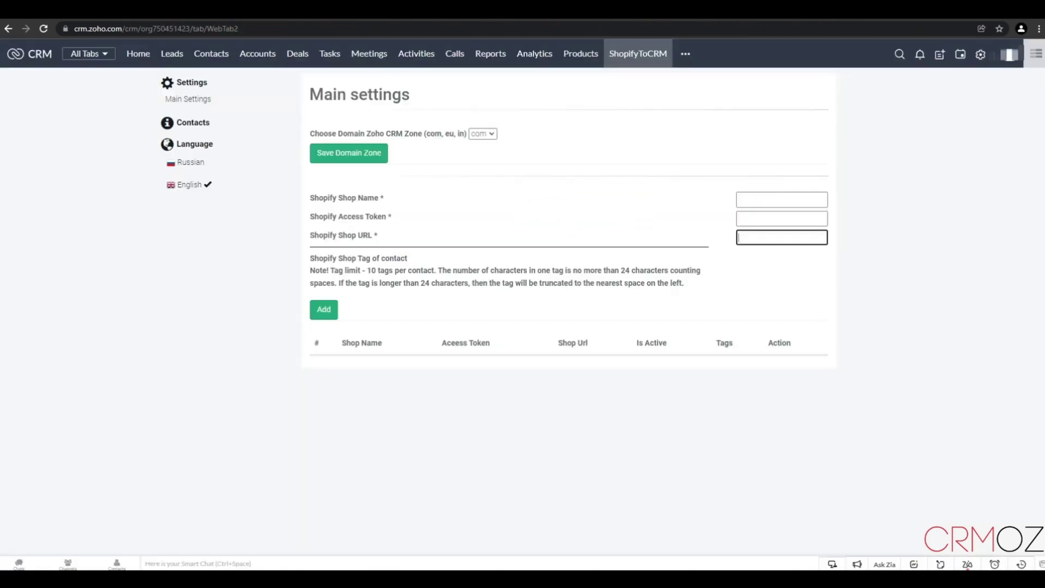
left_click(755, 218)
key("ctrl+v")
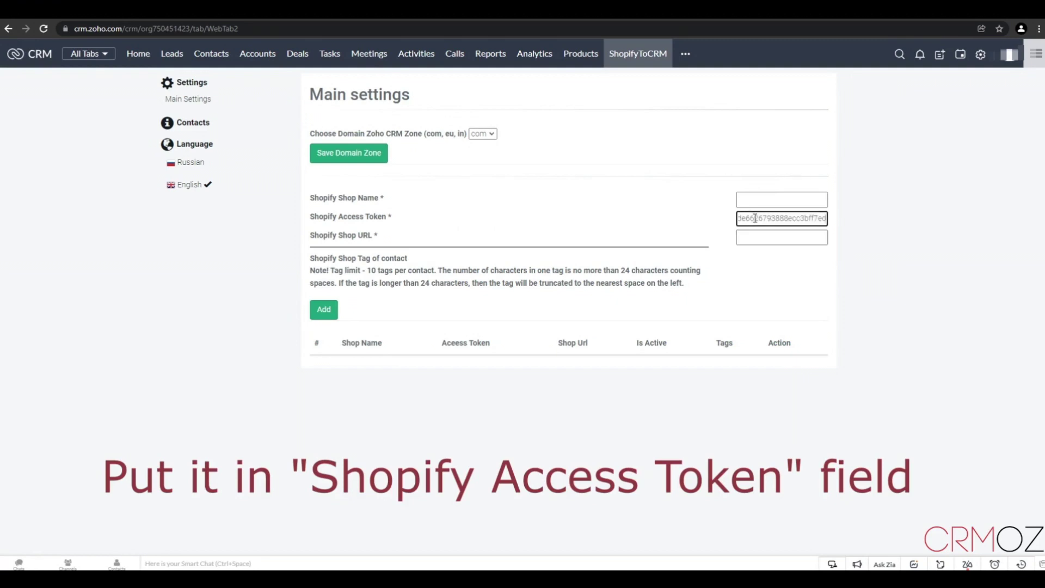
left_click(757, 199)
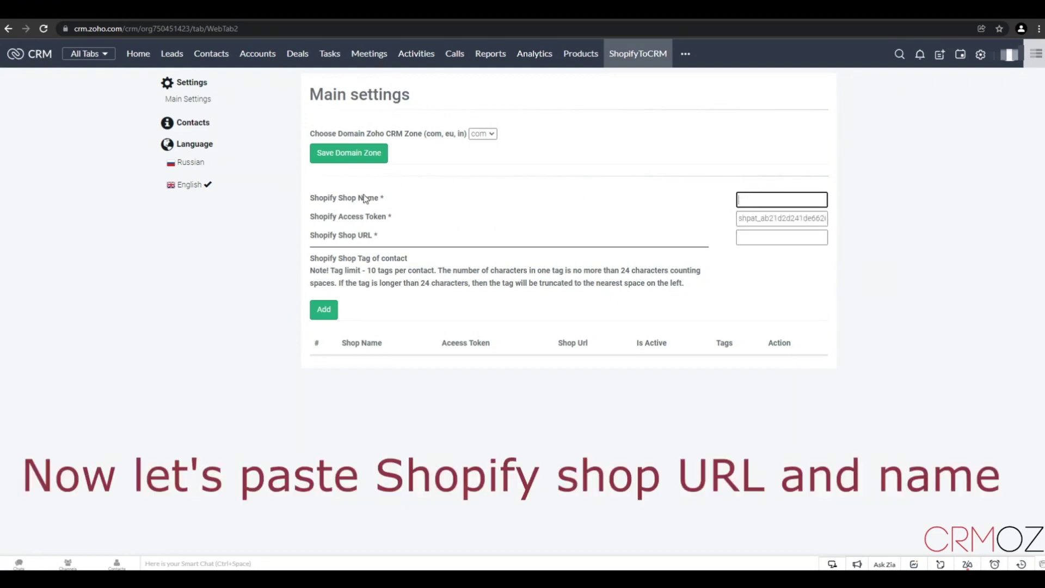
left_click(241, 11)
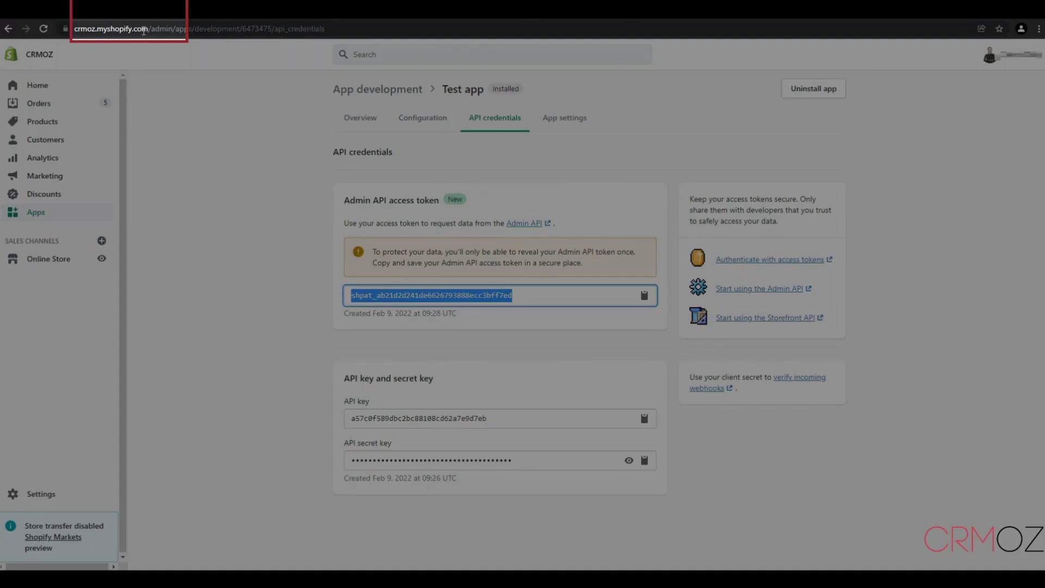
left_click(125, 28)
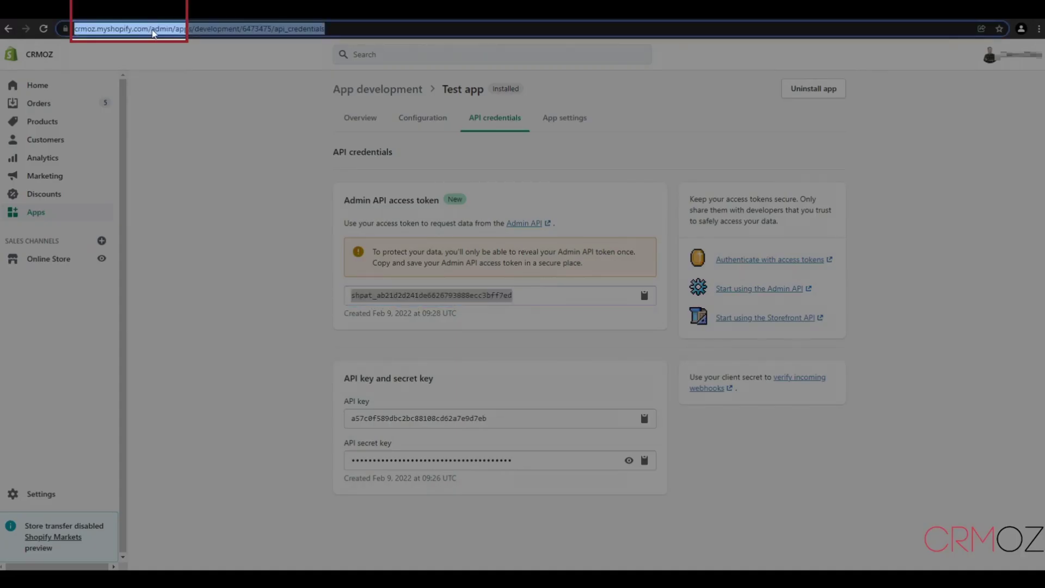
left_click(150, 28)
left_click_drag(174, 28, 75, 29)
key("ctrl+c")
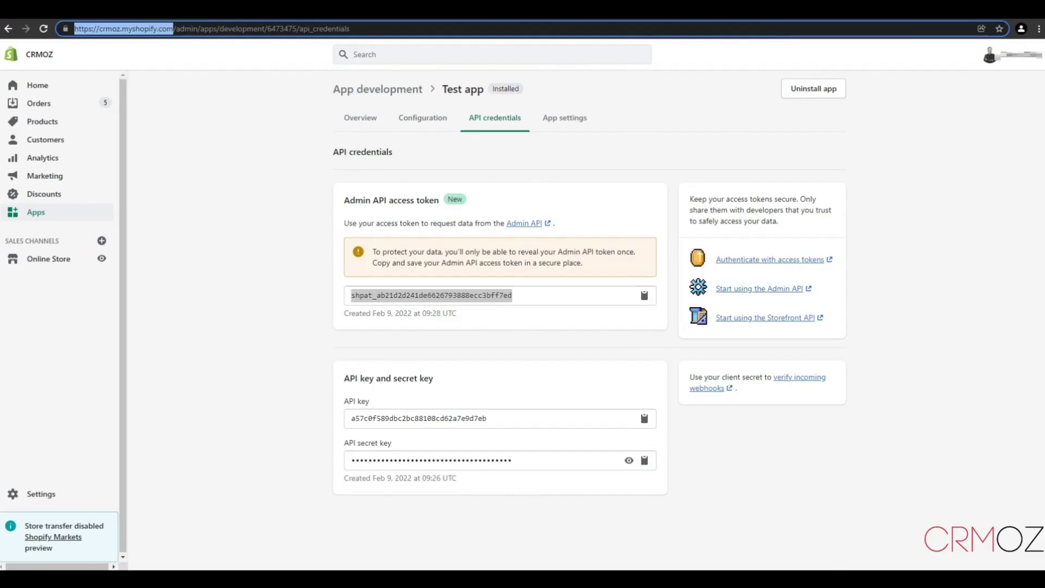
left_click(686, 10)
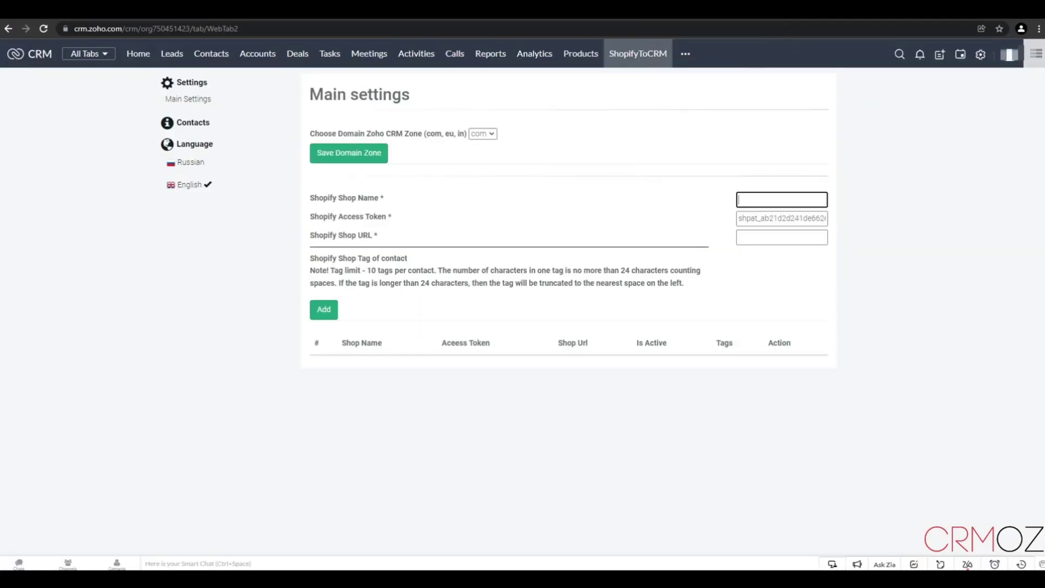
left_click(762, 237)
key("ctrl+v")
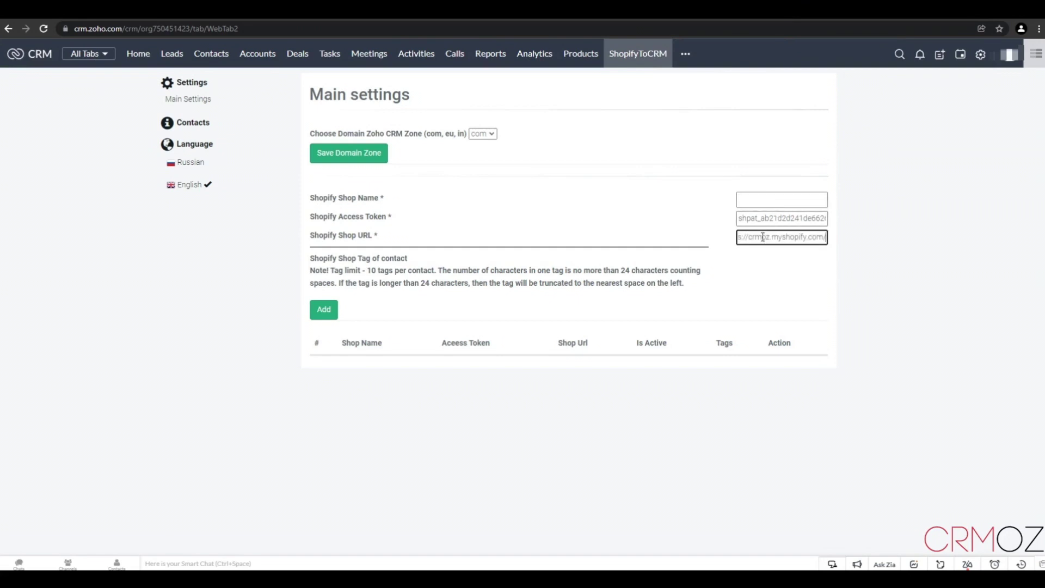
- Copy crmoz.myshopify from the Shopify admin's web address and enter it as the Shopify Shop Name in Zoho CRM's ShopifyToCRM settings
left_click(755, 201)
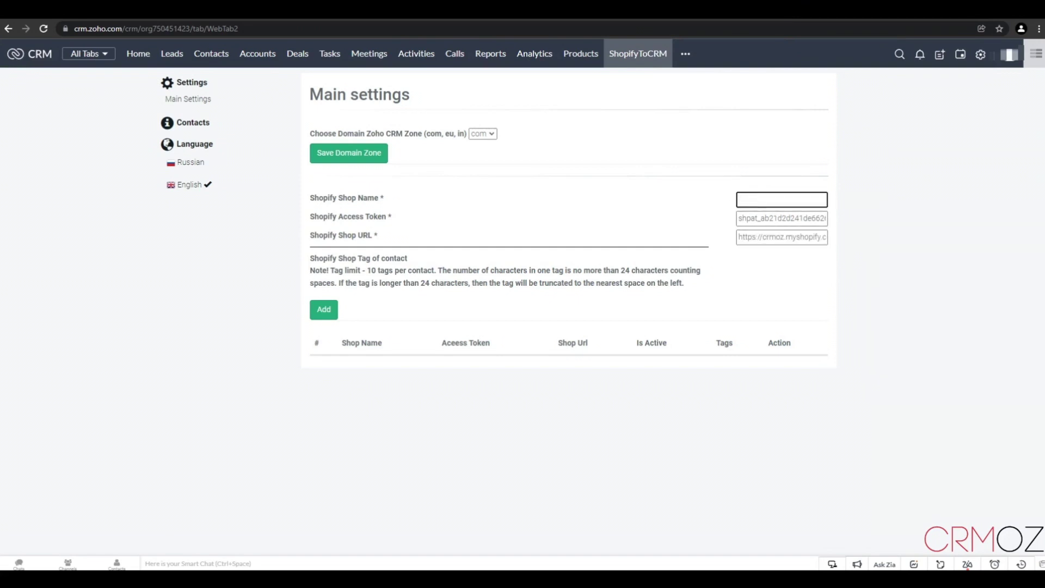
left_click(545, 10)
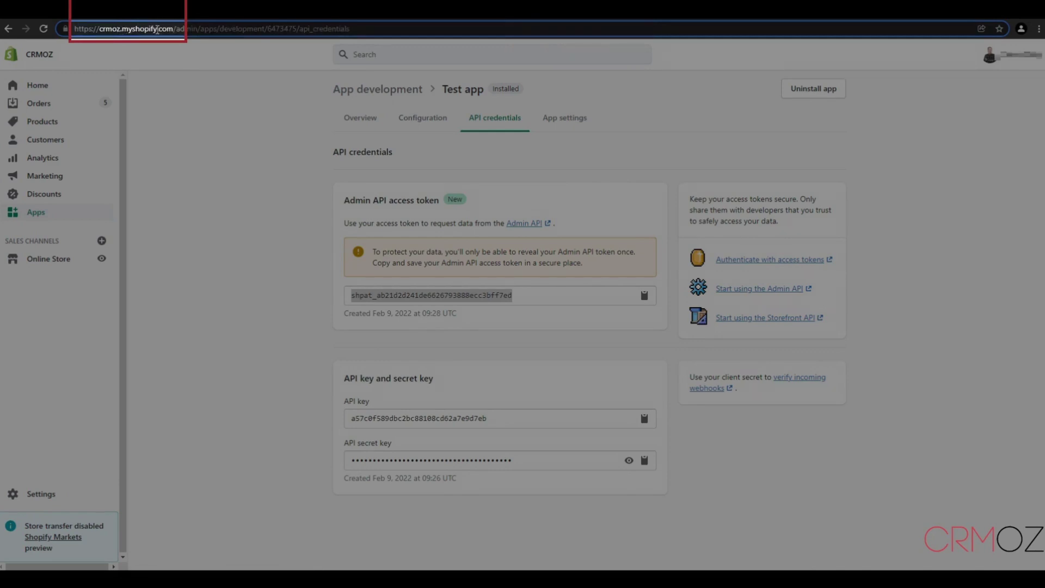
left_click_drag(157, 29, 103, 30)
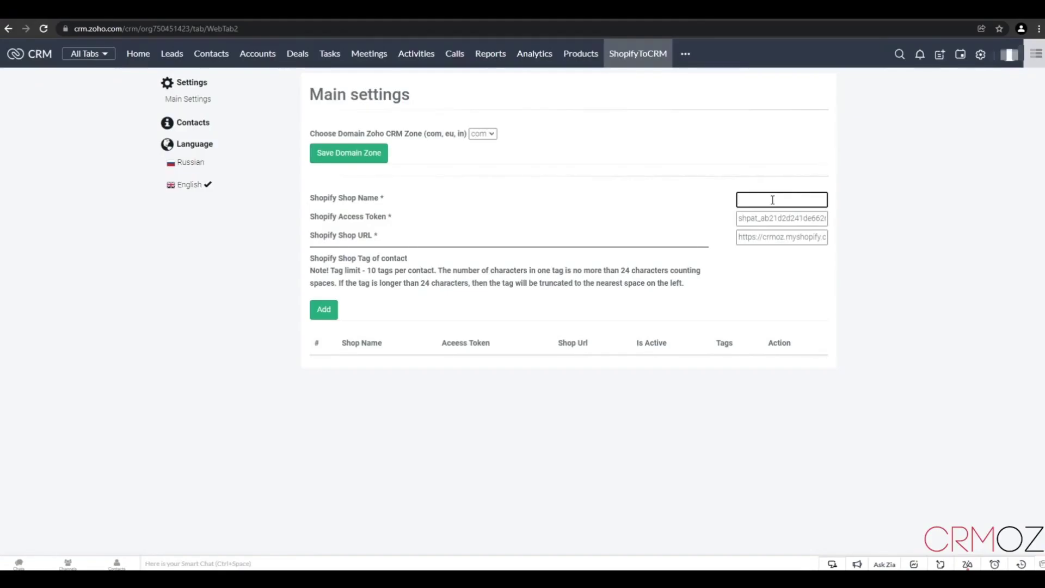
type("crmoz.myshopify")
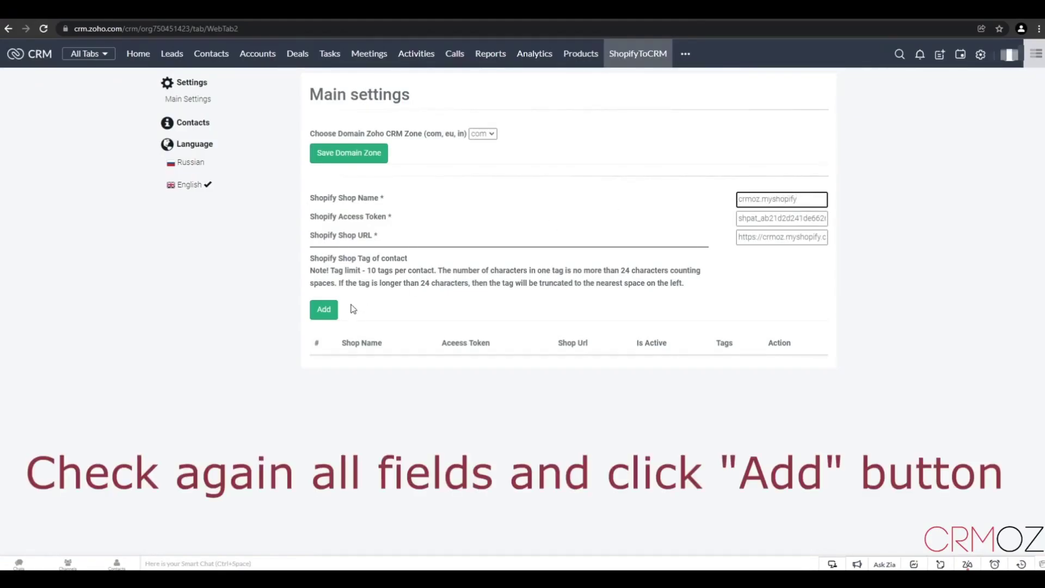
- Recheck the access token and shop URL, add the shop to ShopifyToCRM and save its active entry without tags
left_click(809, 218)
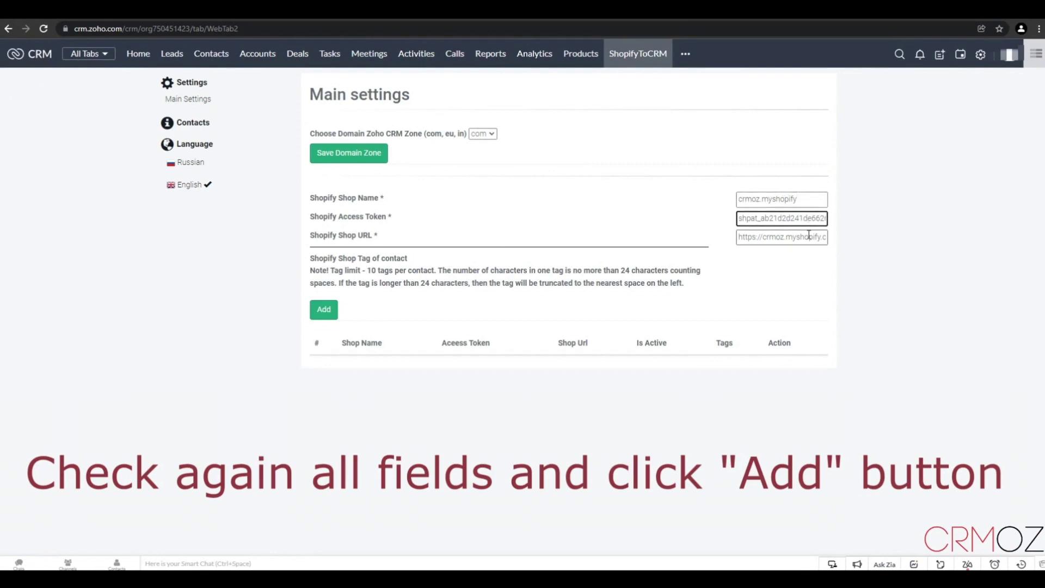
left_click(808, 235)
left_click(460, 309)
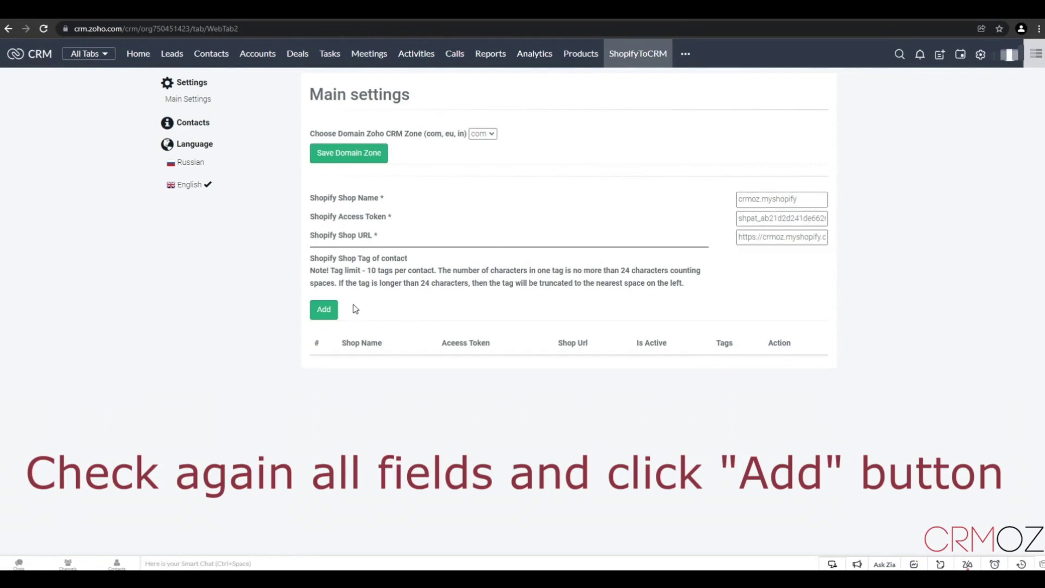
left_click(324, 310)
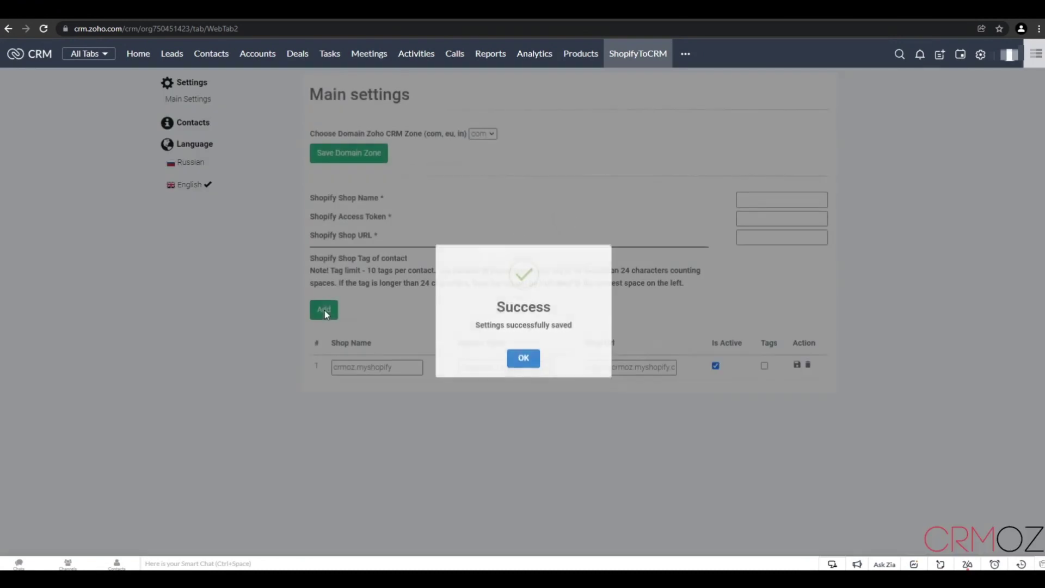
left_click(523, 361)
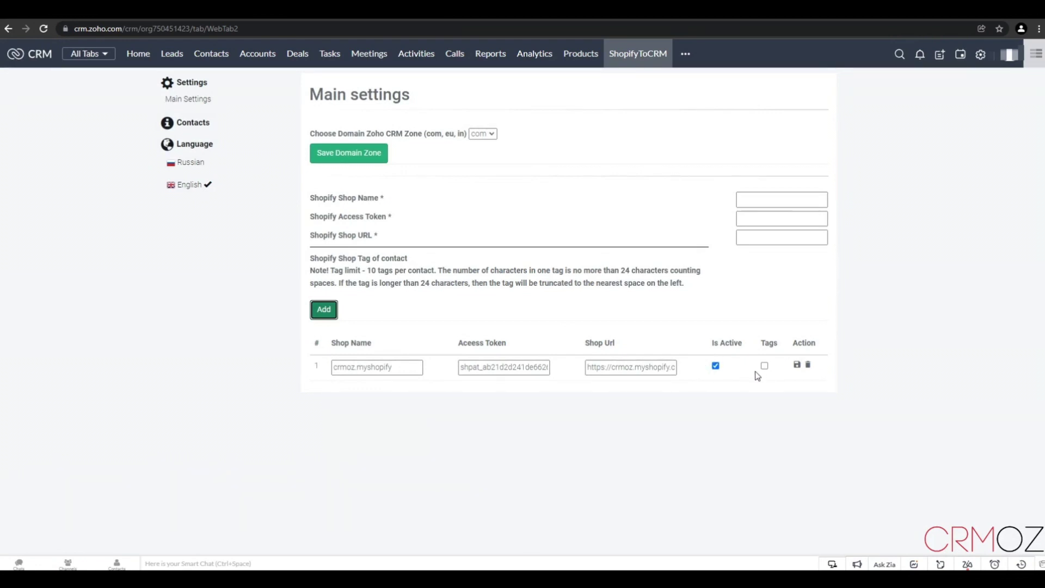
left_click(797, 365)
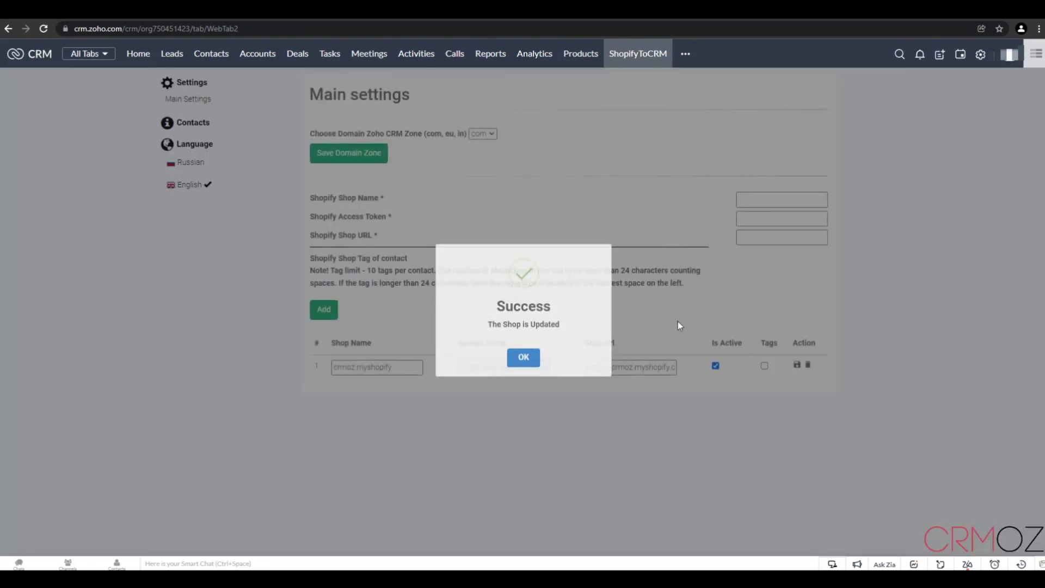
left_click(523, 359)
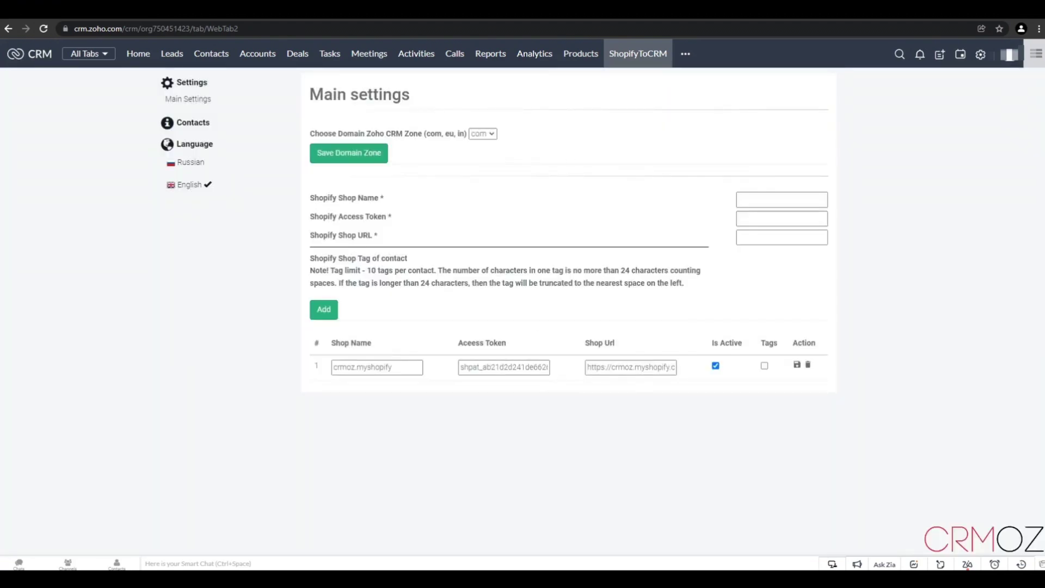